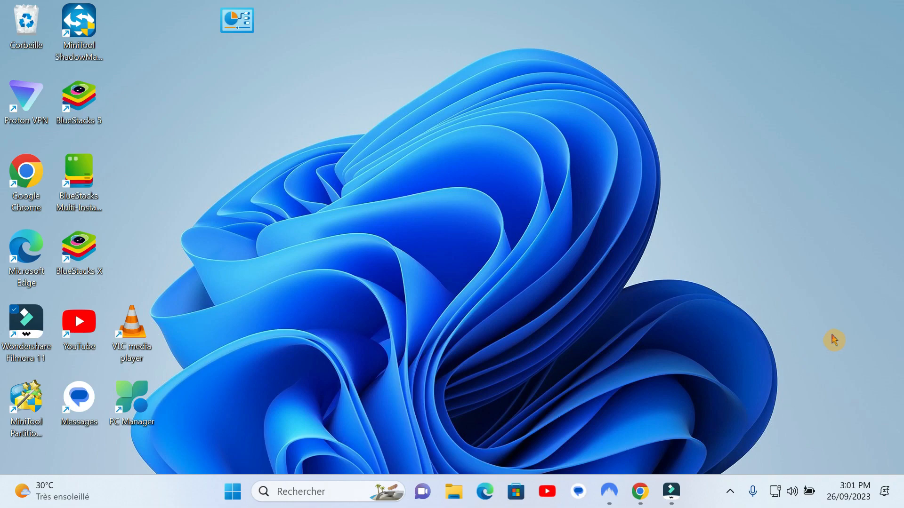
click(640, 491)
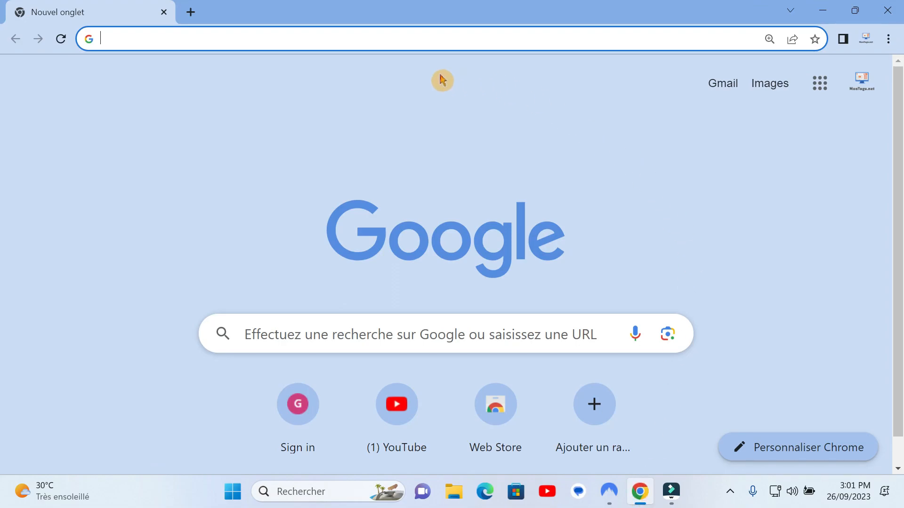
click(410, 48)
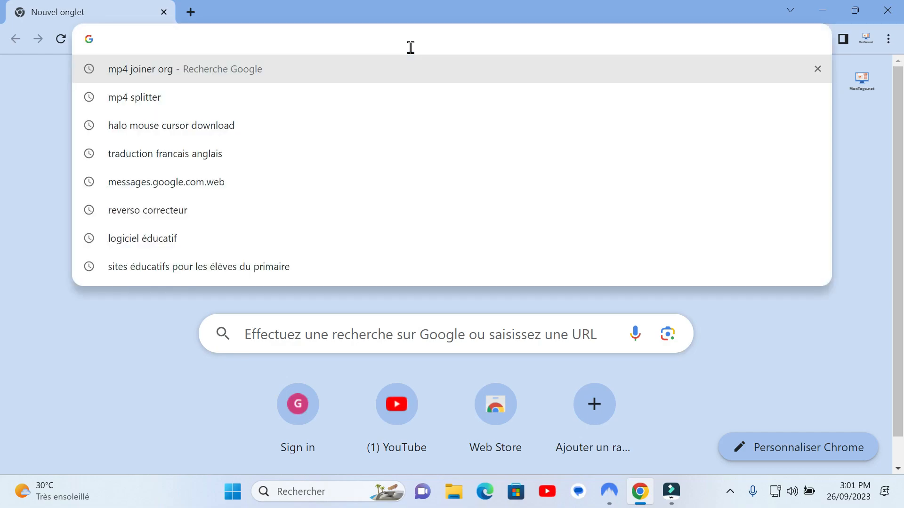
text(www)
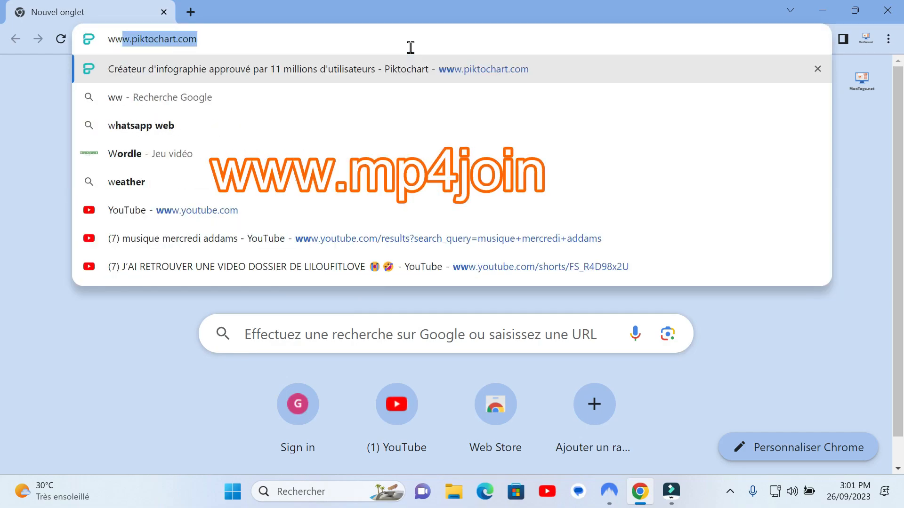
text(.mp4joiner.org)
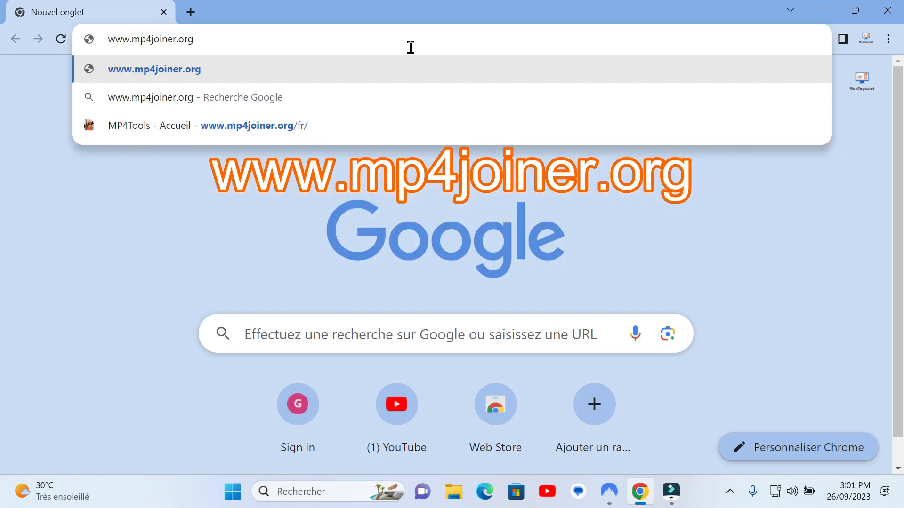
key(Return)
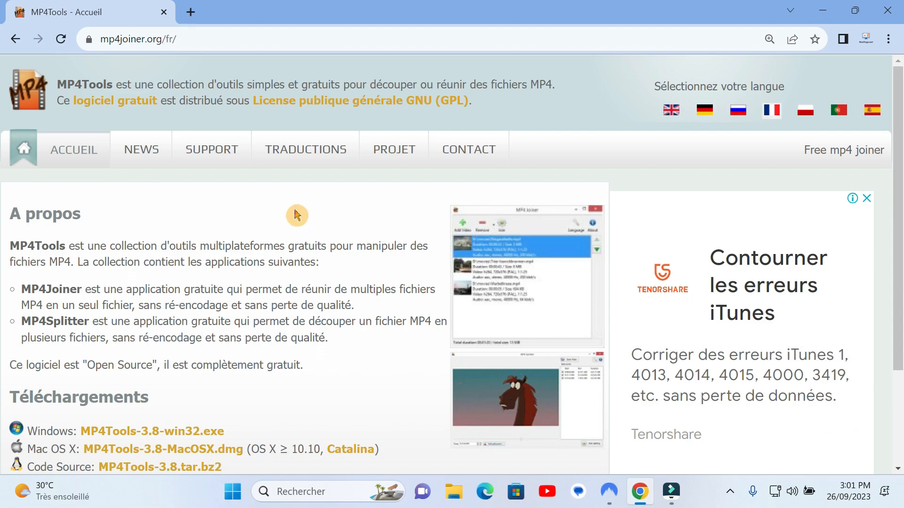
Examine the home page's descriptions of MP4Joiner and MP4Splitter and the list of available downloads
double_click(67, 284)
drag(84, 322, 21, 322)
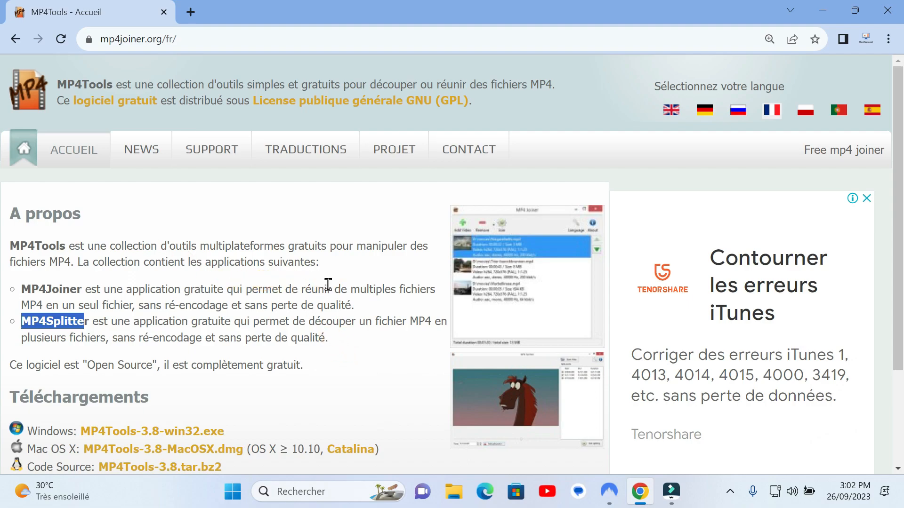
scroll(327, 284, down, 1)
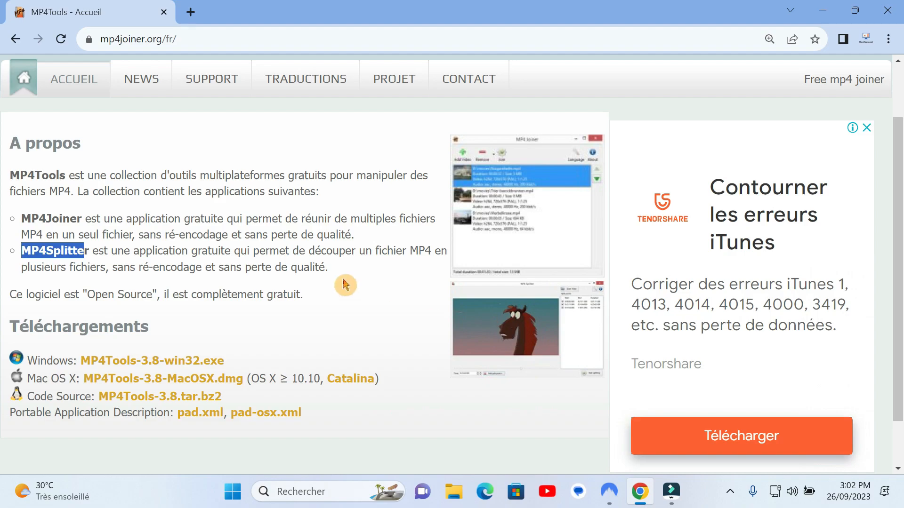
scroll(345, 285, up, 2)
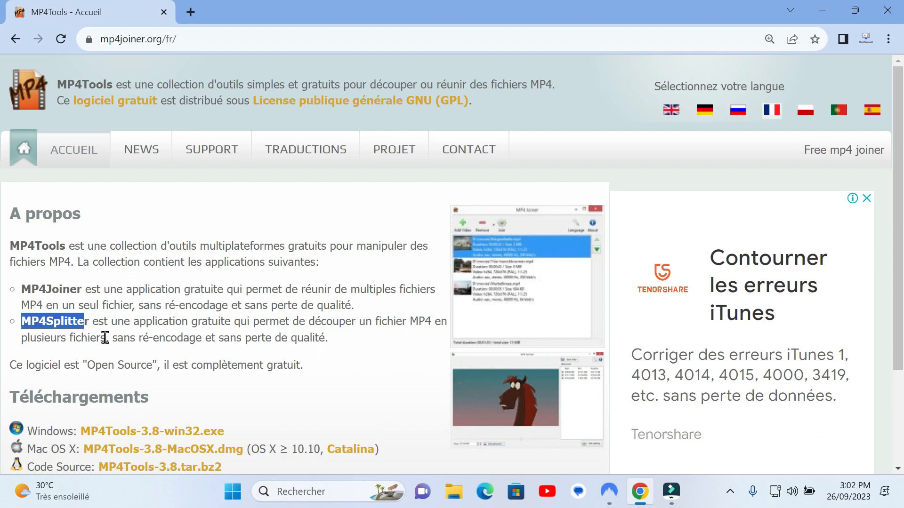
scroll(361, 310, down, 3)
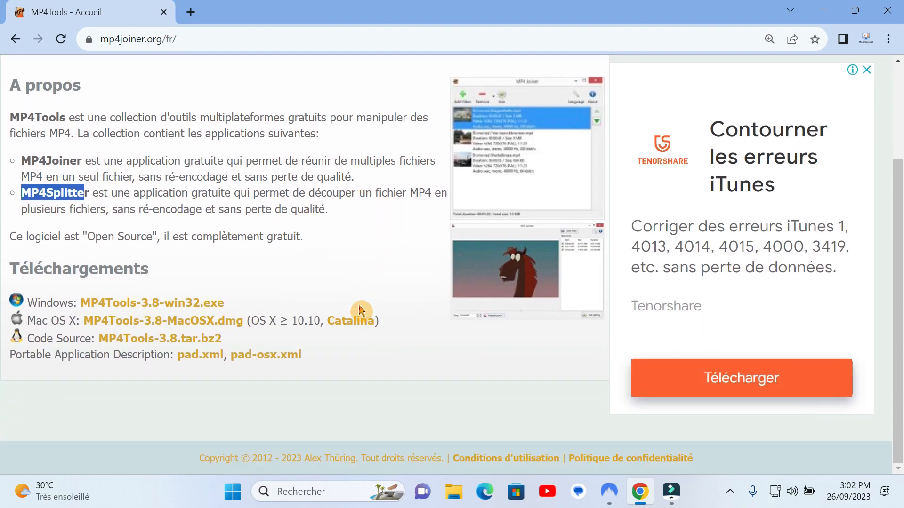
scroll(362, 310, up, 3)
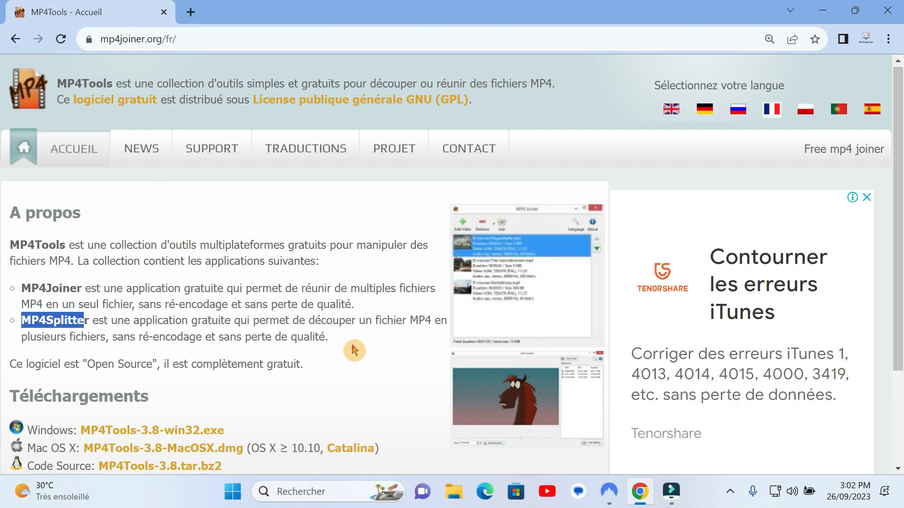
scroll(354, 350, down, 2)
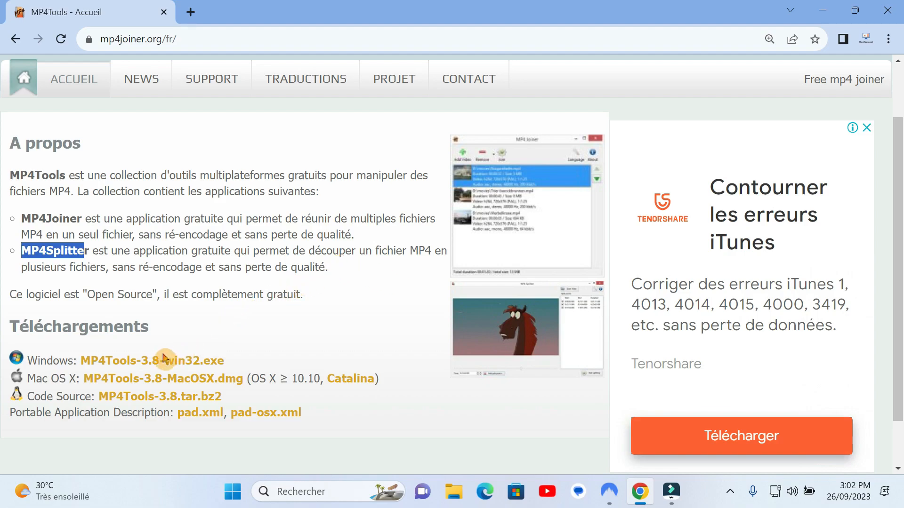
Follow the Windows download link MP4Tools-3.8-win32.exe and close the advertisement that covers the page
drag(73, 361, 11, 359)
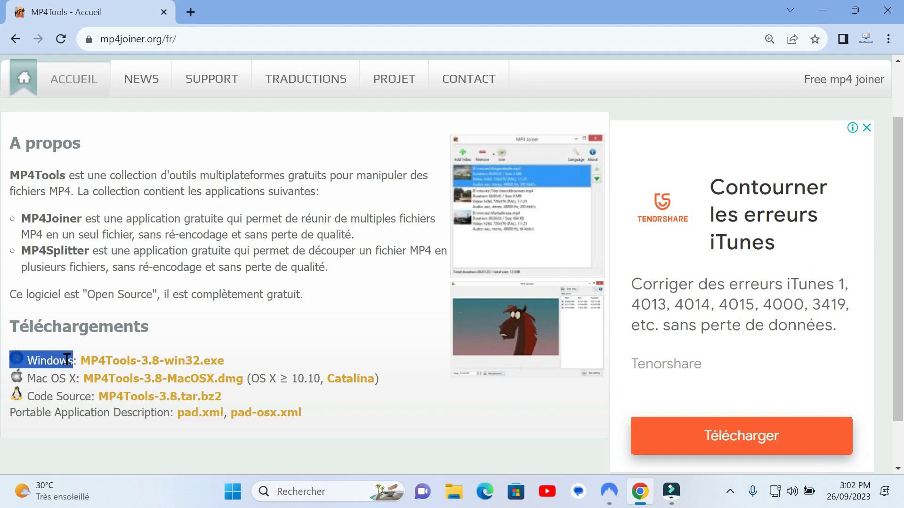
click(173, 360)
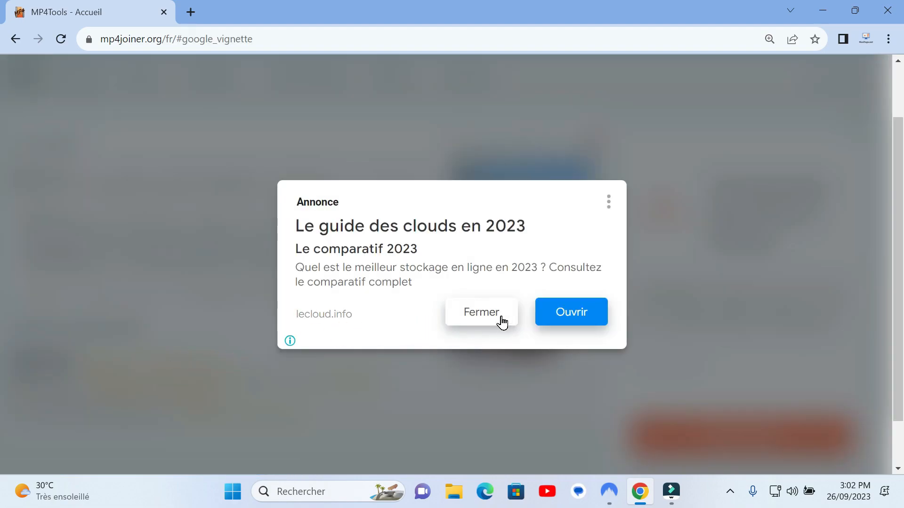
click(486, 313)
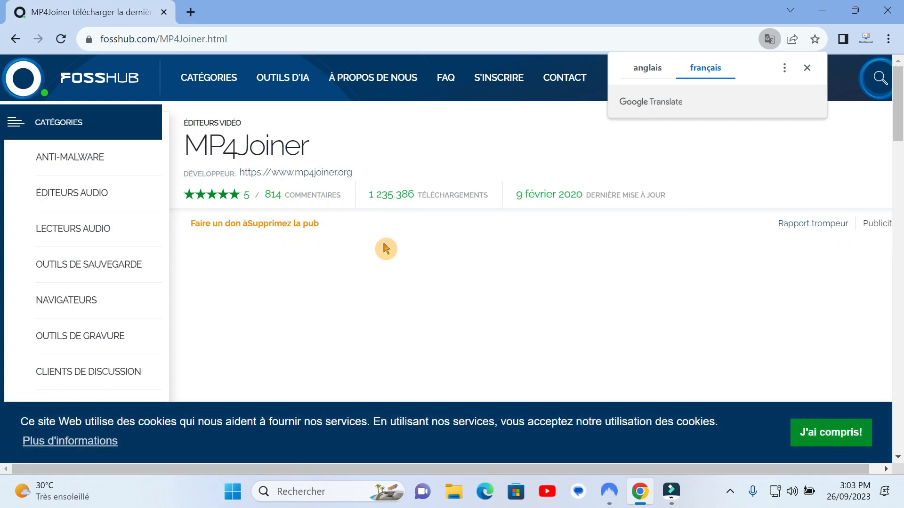
Accept the cookie notice on the FossHub page and download MP4Joiner for Windows 32 bits
scroll(384, 245, down, 3)
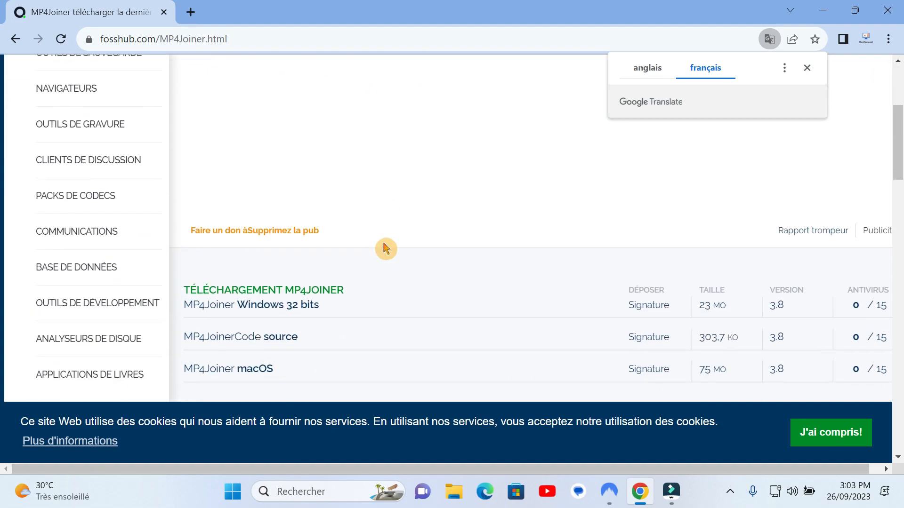
click(849, 450)
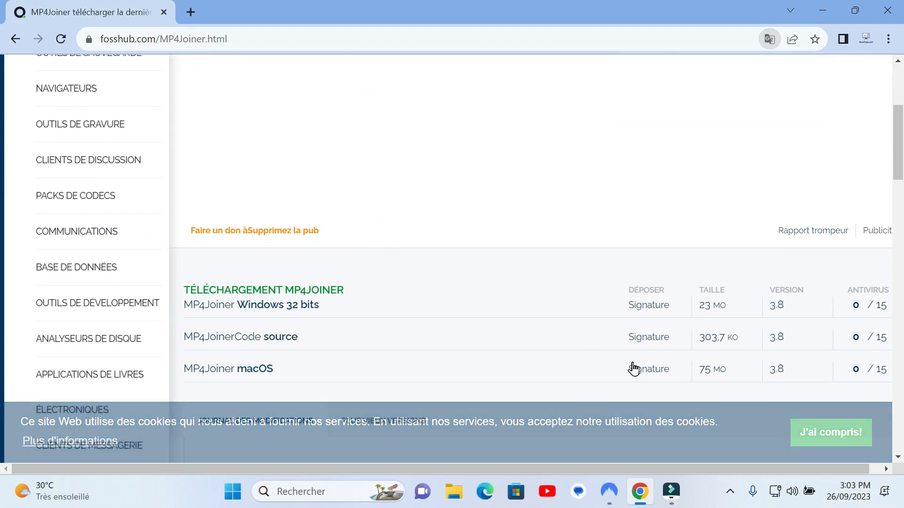
scroll(382, 261, down, 1)
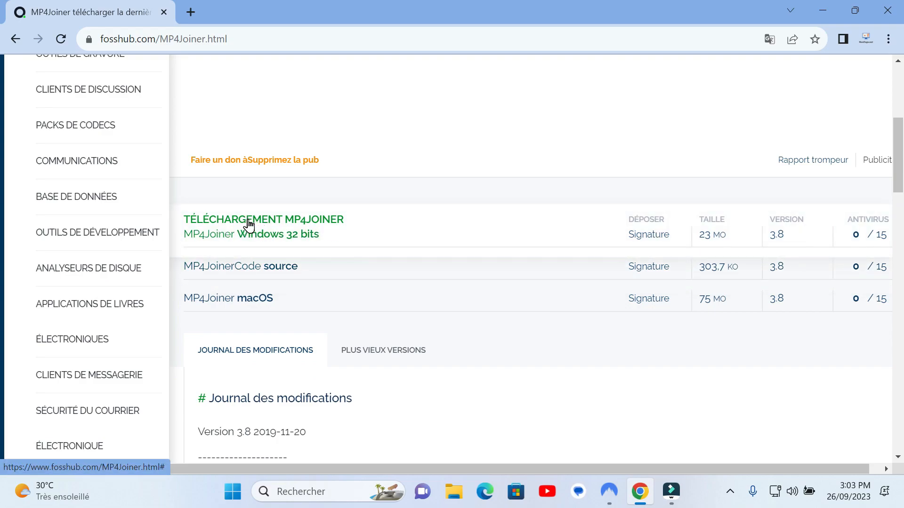
scroll(249, 225, up, 3)
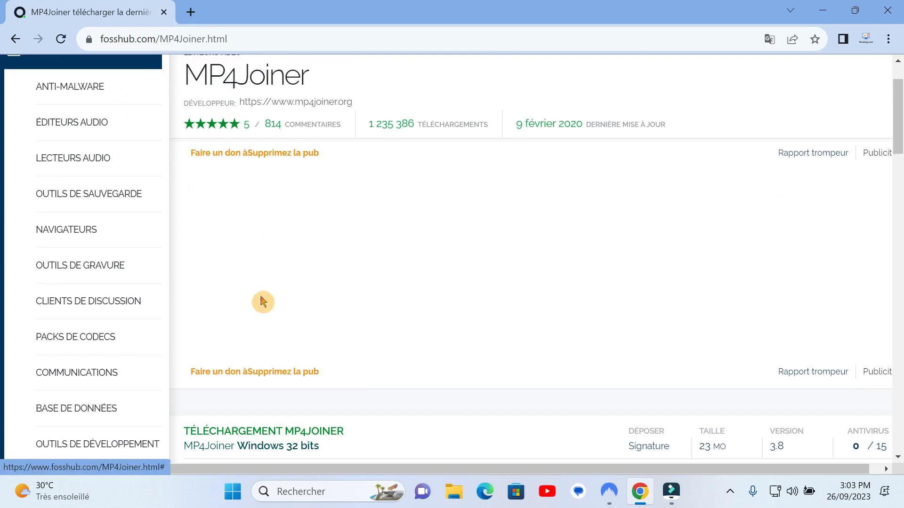
scroll(262, 369, down, 1)
click(263, 369)
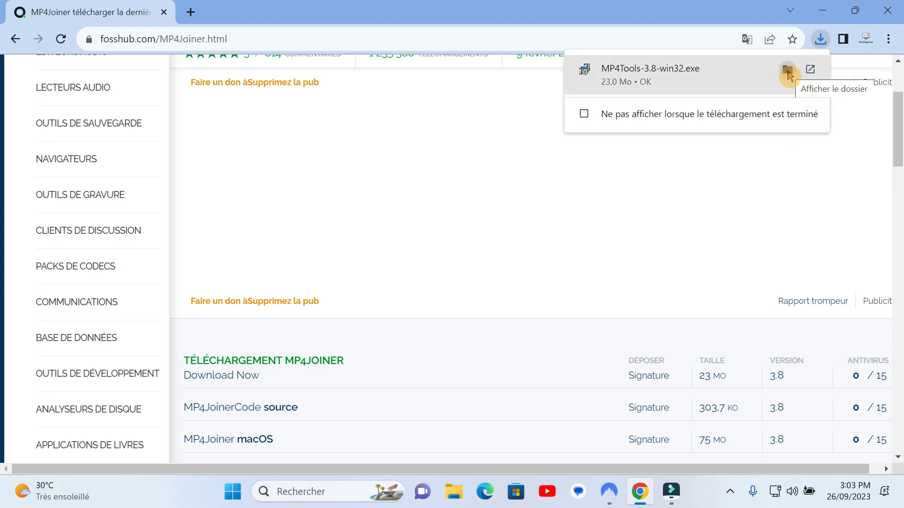
Run the MP4Tools-3.8-win32 installer from its download folder and choose Français as the setup language
click(787, 73)
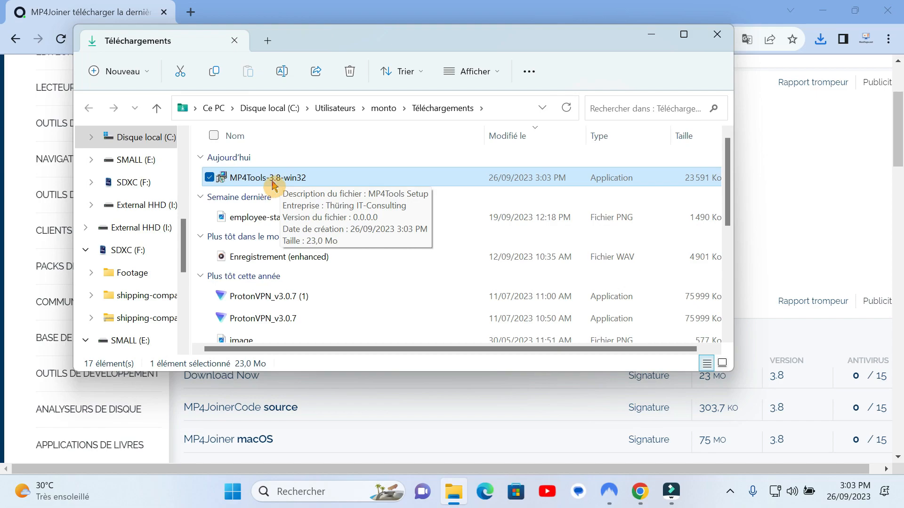
double_click(272, 182)
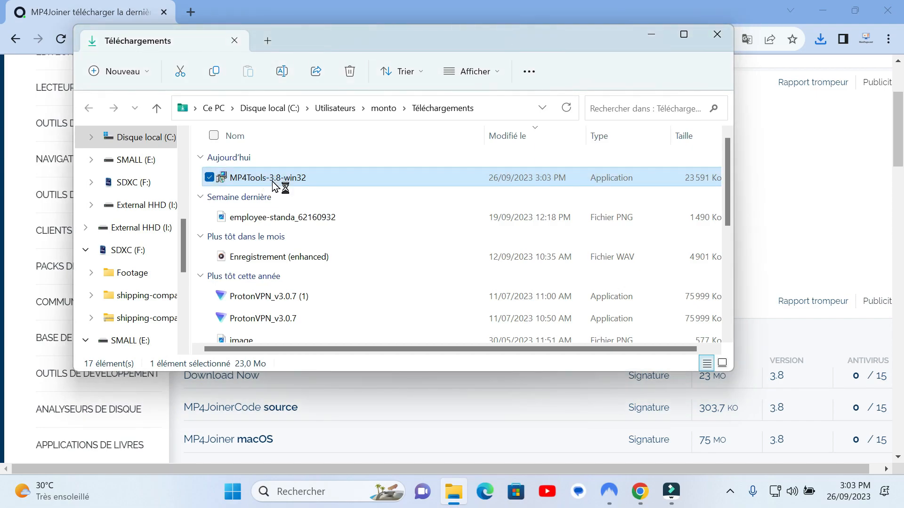
click(272, 182)
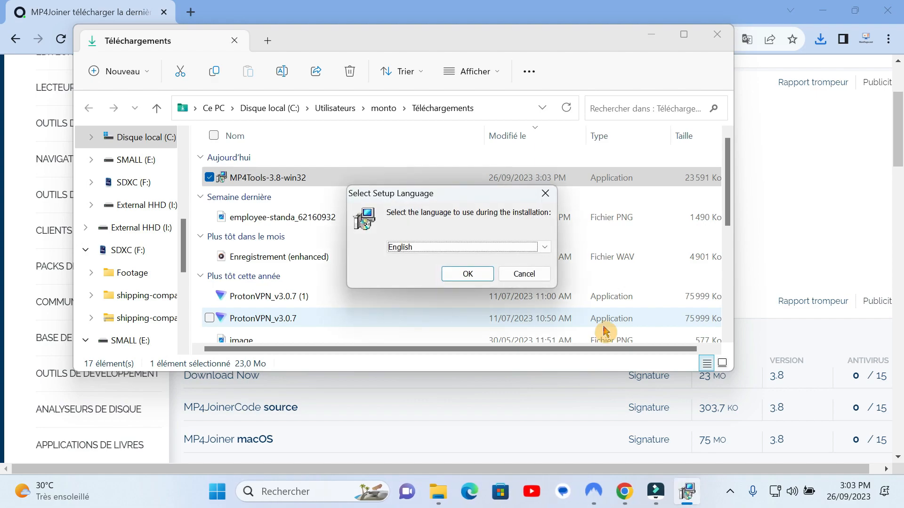
click(546, 247)
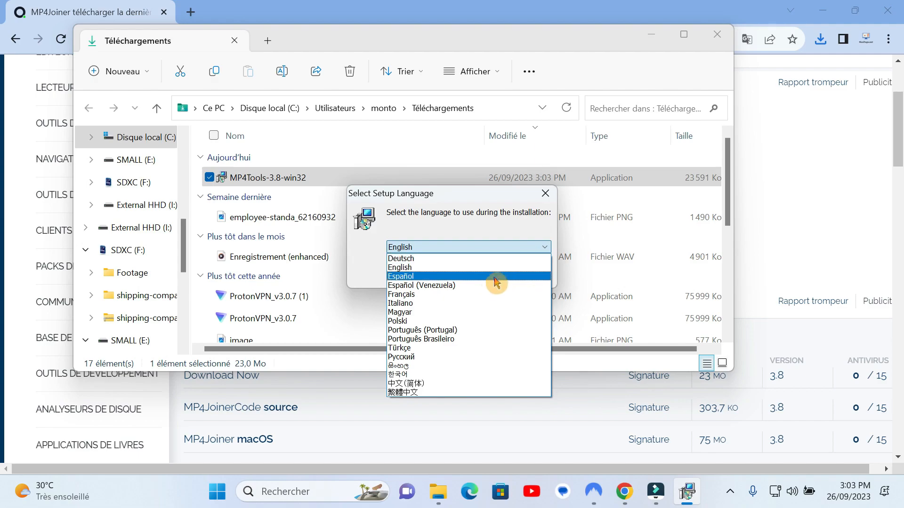
click(476, 299)
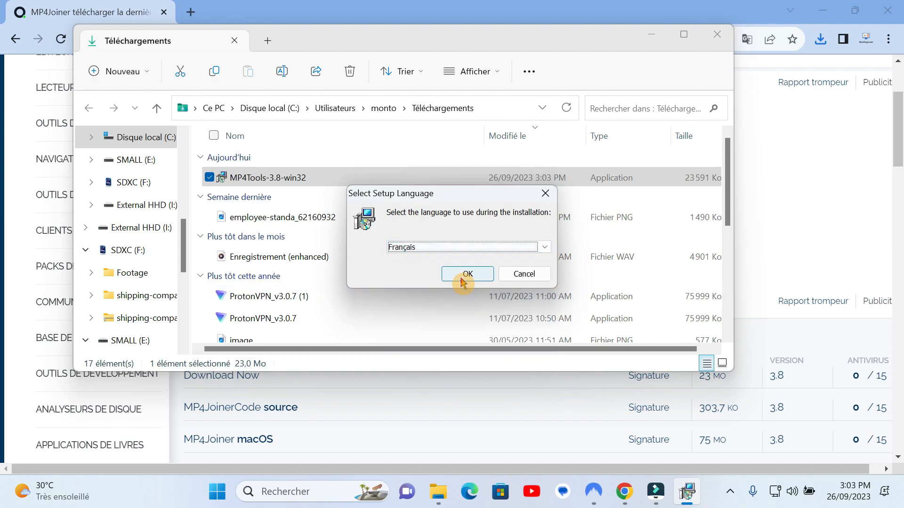
click(466, 273)
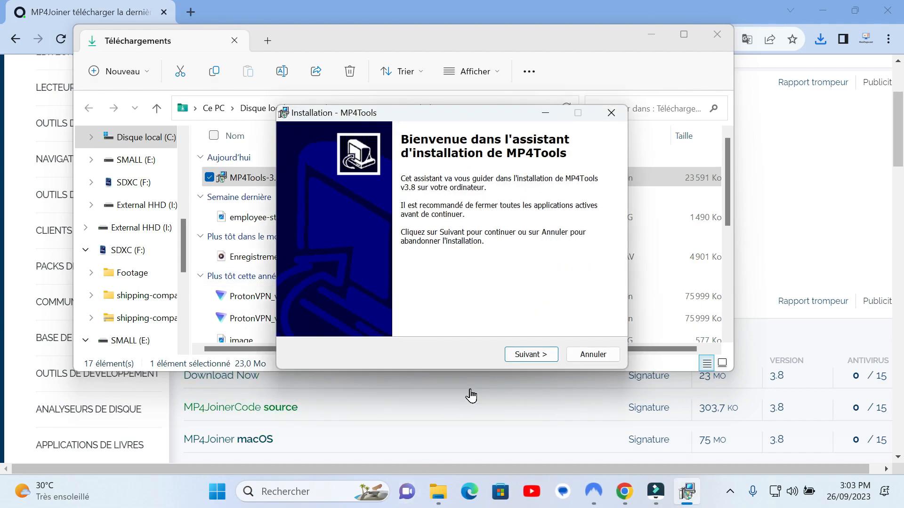
Install MP4Tools with the default folders and a desktop icon, and finish setup with MP4Joiner and MP4Splitter set to launch
click(531, 361)
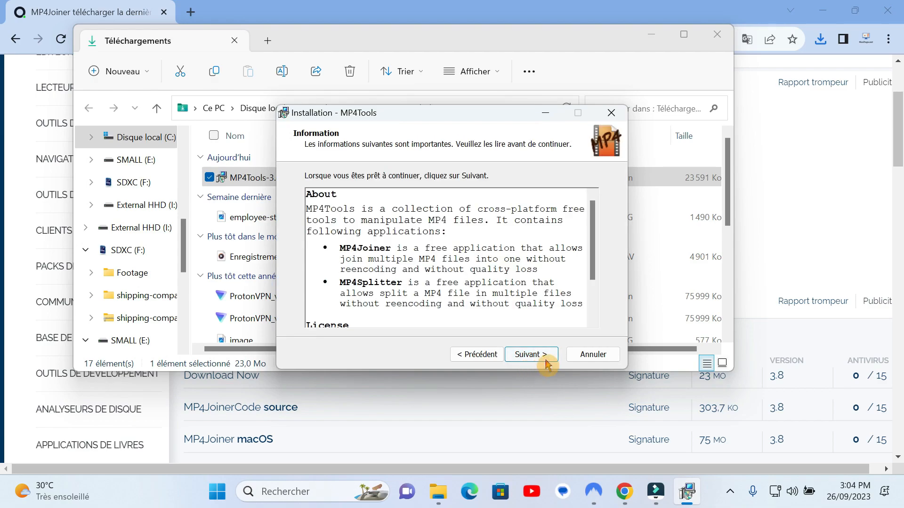
click(545, 362)
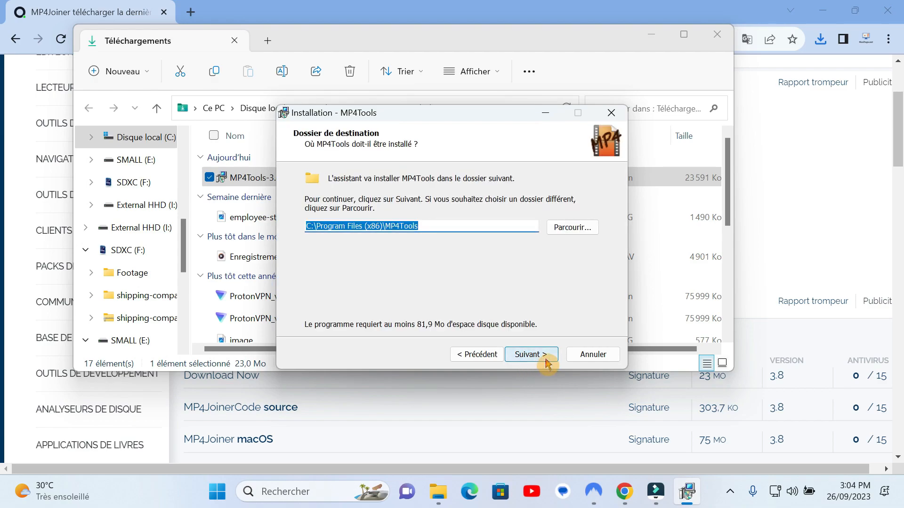
click(546, 362)
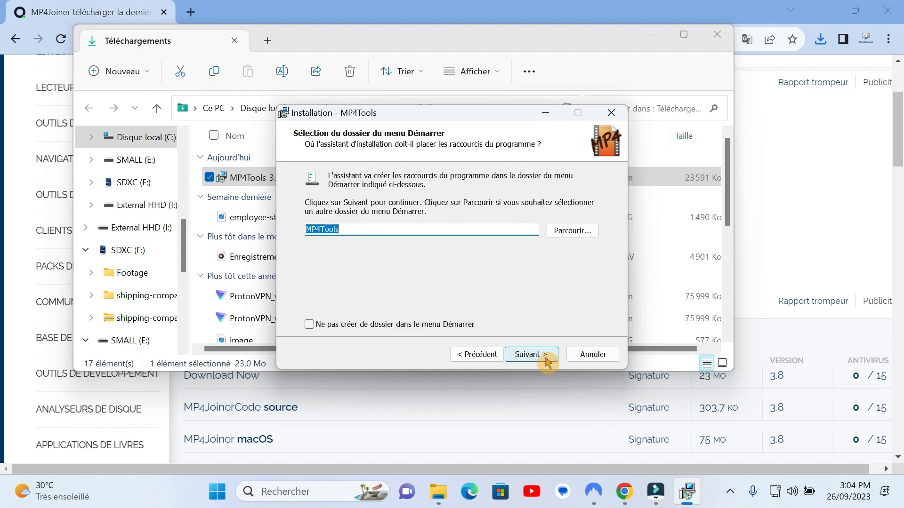
click(546, 361)
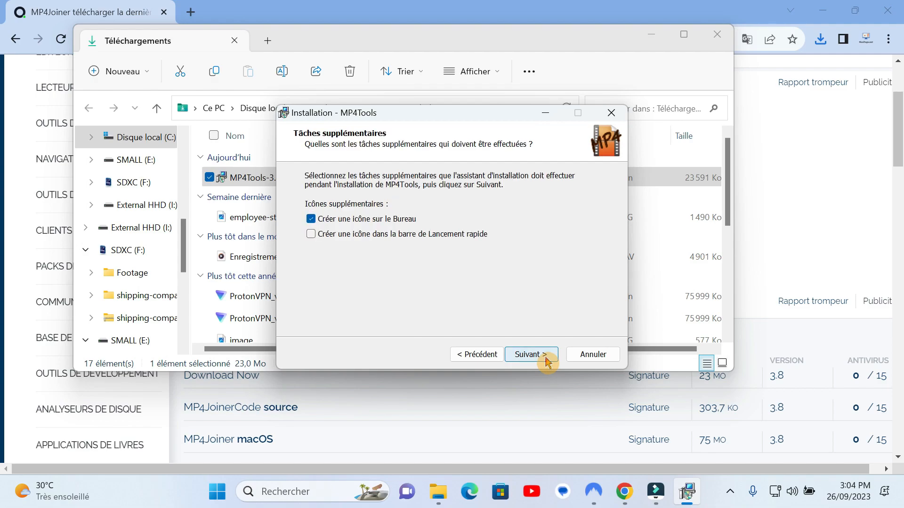
click(546, 361)
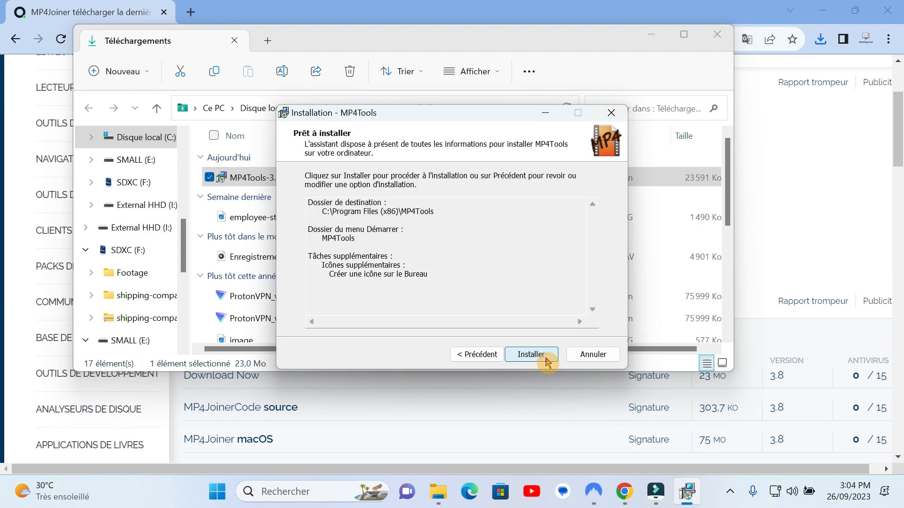
click(546, 361)
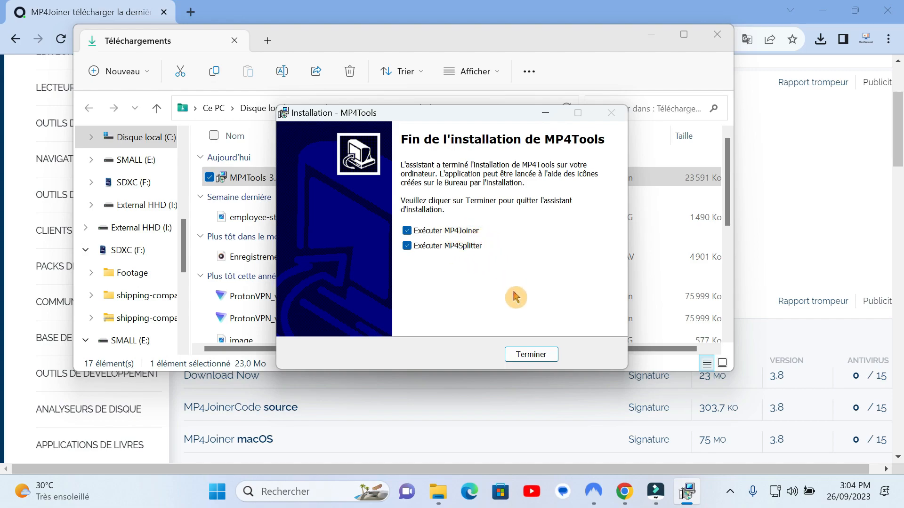
click(531, 355)
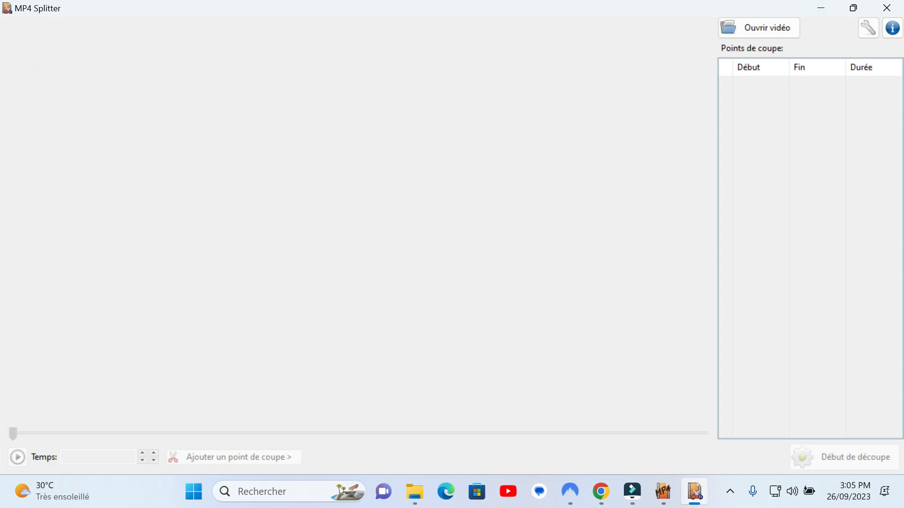
Bring up the MP4 Joiner window and minimise it, and switch to the Téléchargements folder in File Explorer
click(662, 491)
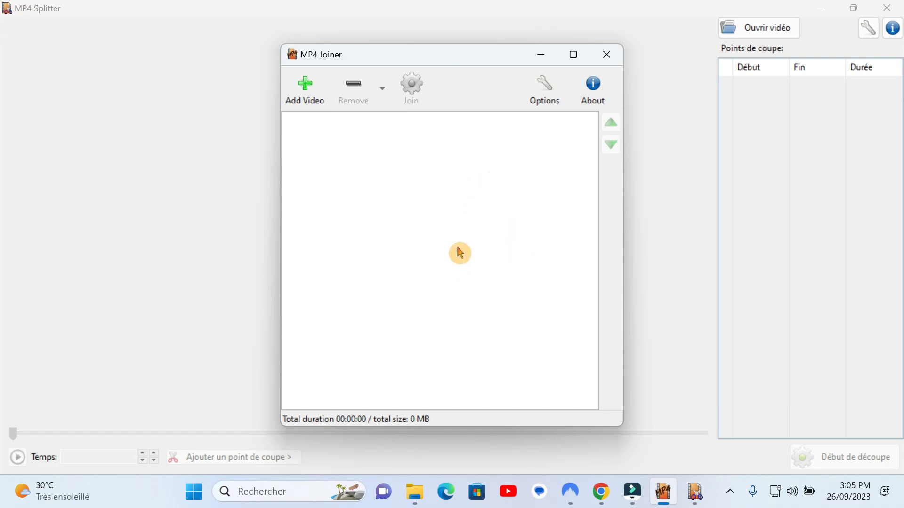
click(541, 62)
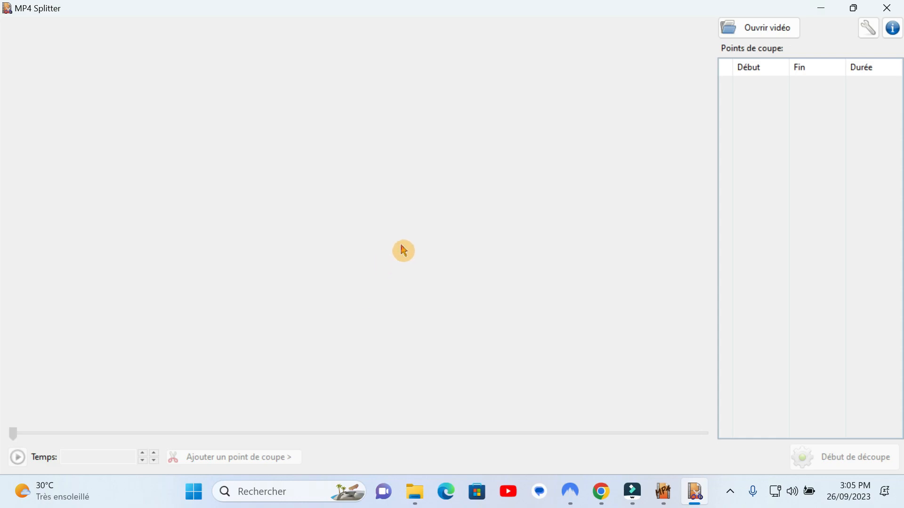
click(420, 502)
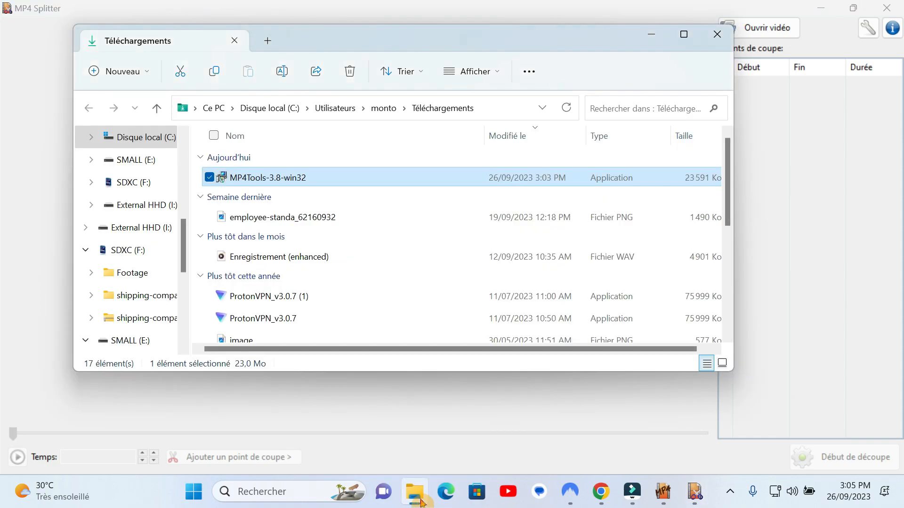
Open the MOBILE folder inside Footage on SDXC (F:) and play the "Comment obtenir un VPN gratuit _ Proton VPN" video
click(139, 277)
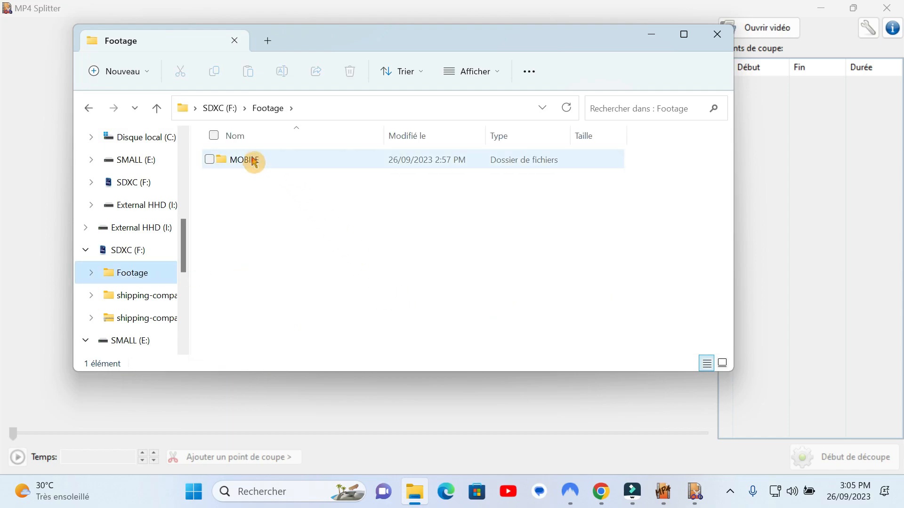
double_click(253, 162)
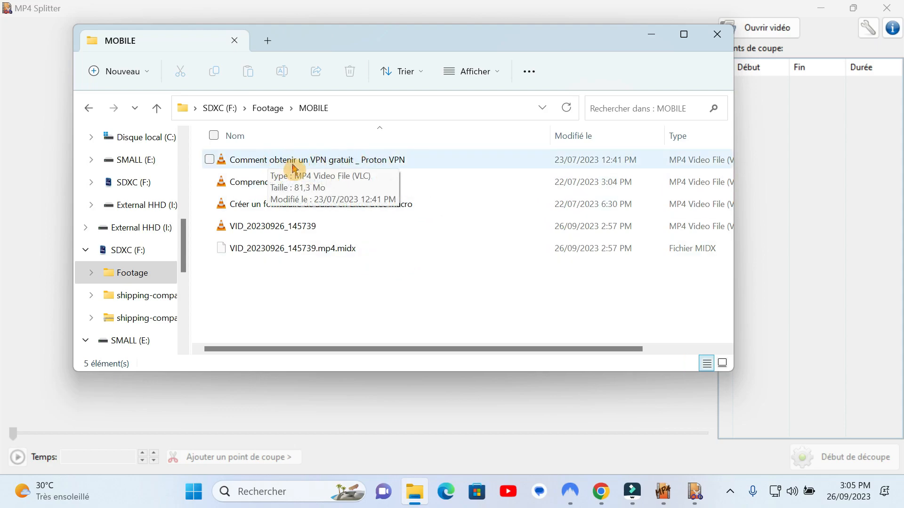
click(326, 163)
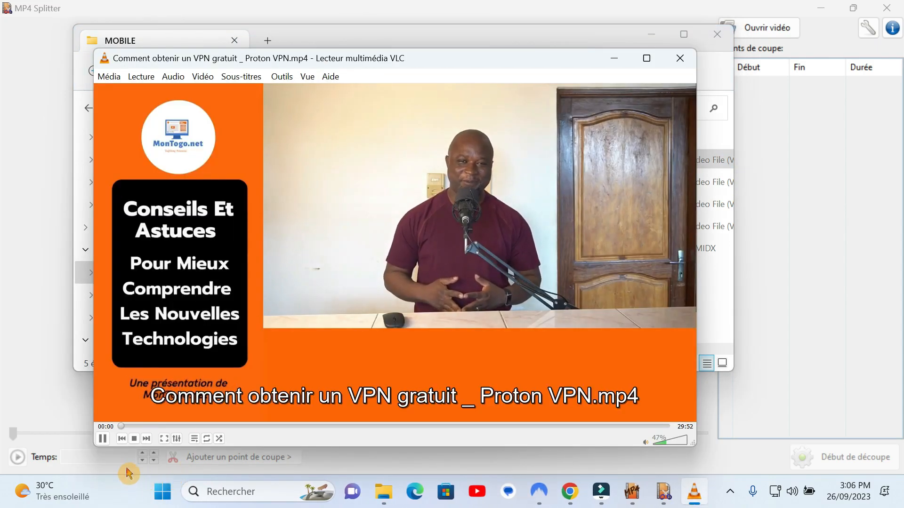
Lower the playback volume to about 34%, skim through the Proton VPN video, pause it and close the player
click(662, 443)
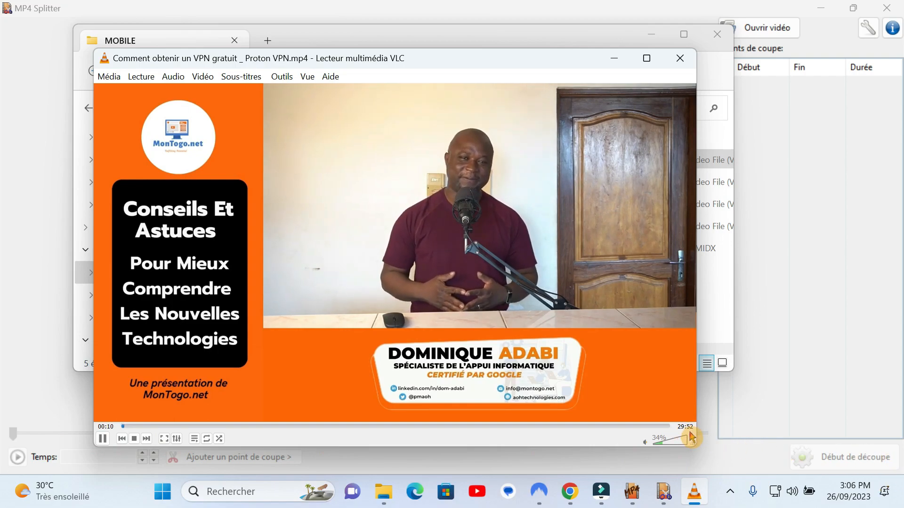
click(342, 432)
click(404, 431)
click(459, 432)
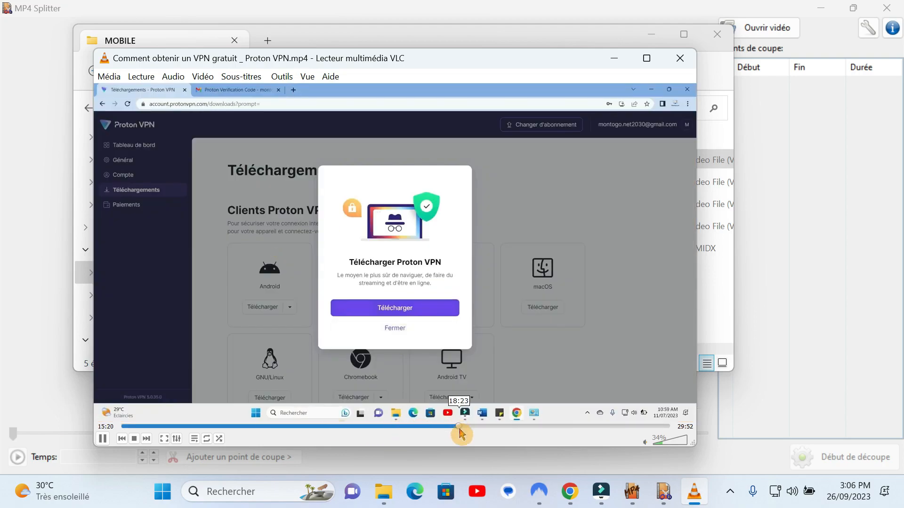
click(604, 429)
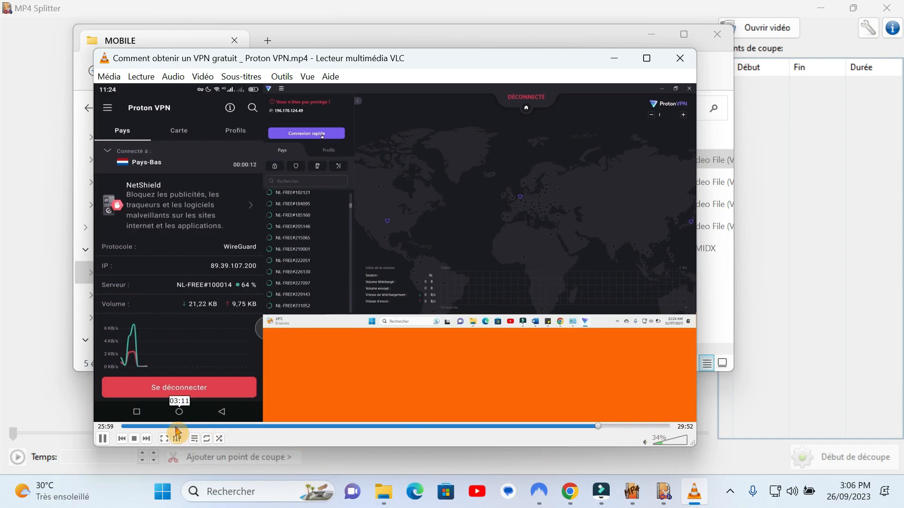
click(102, 439)
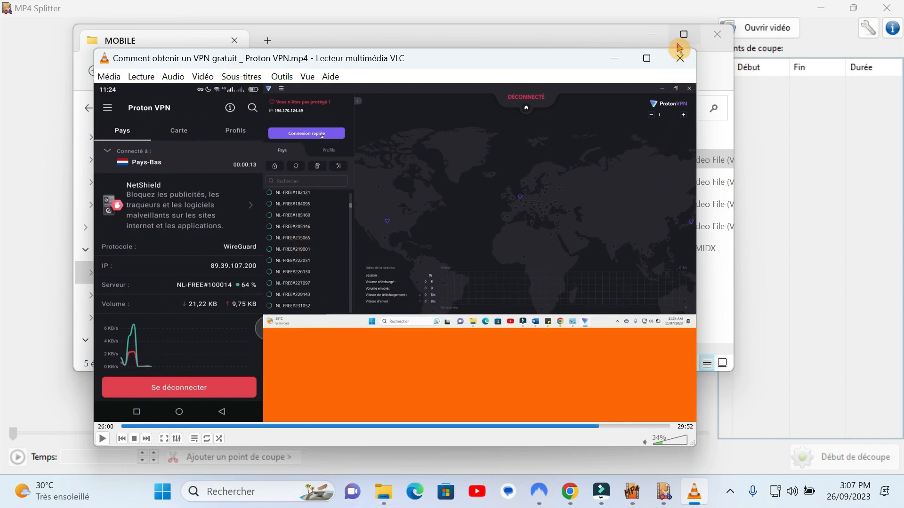
click(679, 58)
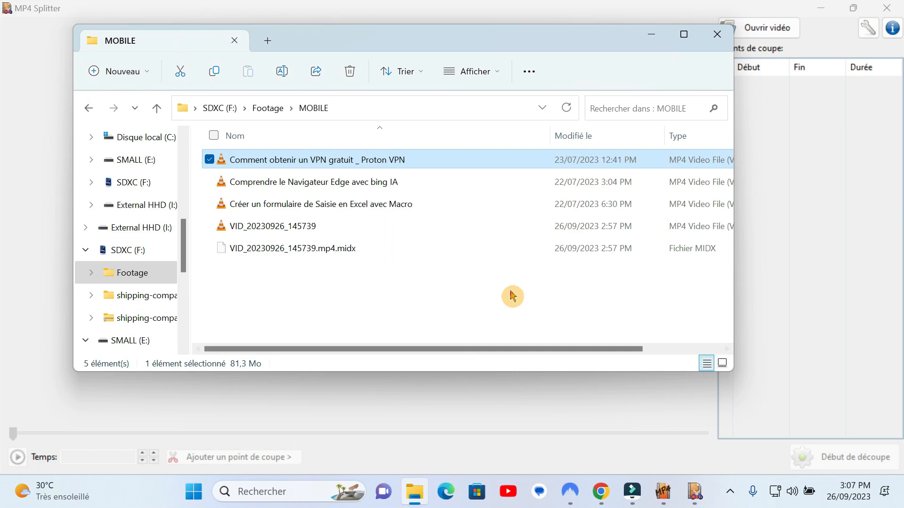
Minimise File Explorer and load "Comment obtenir un VPN gratuit _ Proton VPN" from the MOBILE folder into MP4 Splitter
click(651, 44)
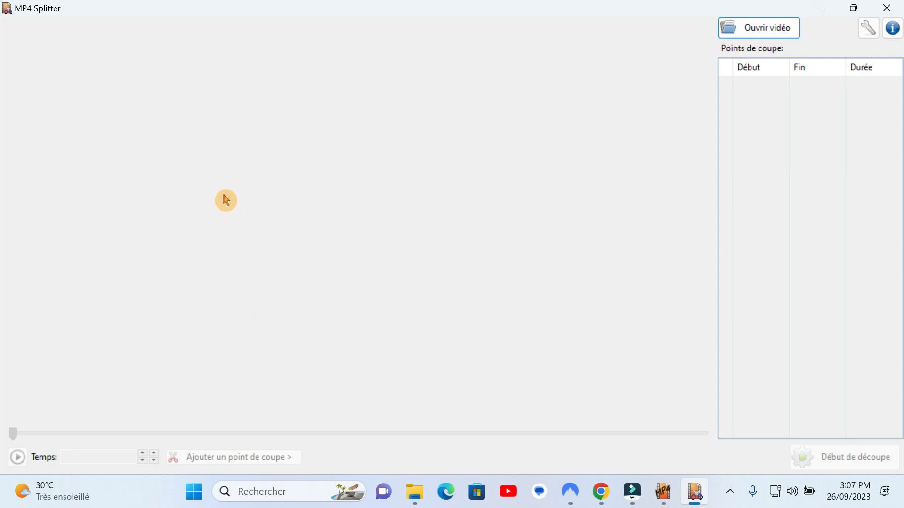
click(782, 32)
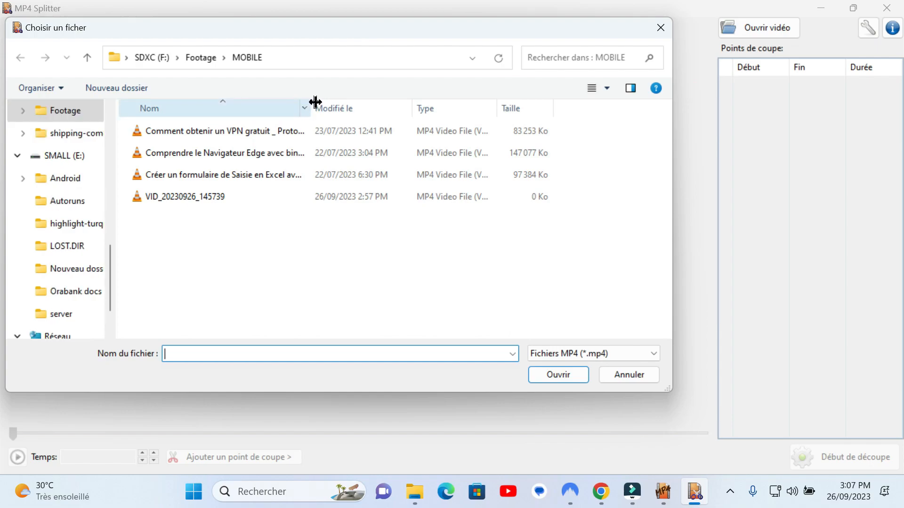
drag(316, 102, 392, 119)
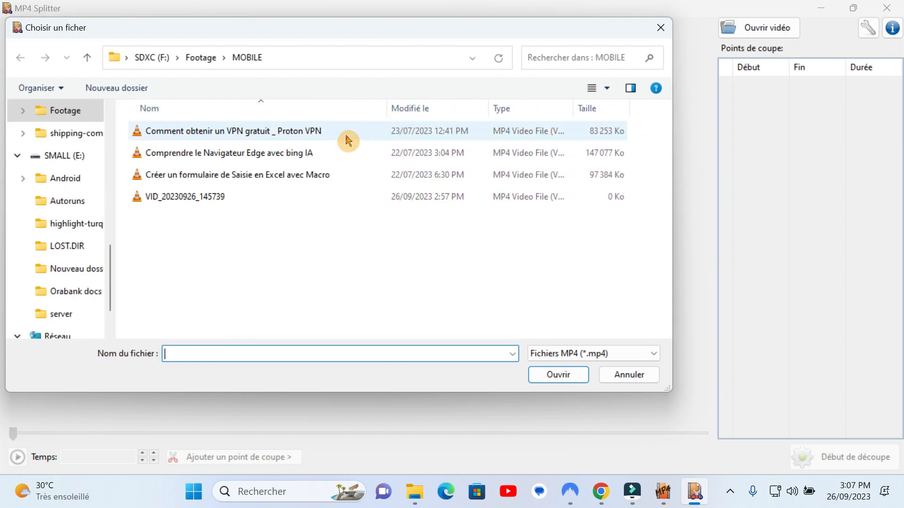
click(231, 138)
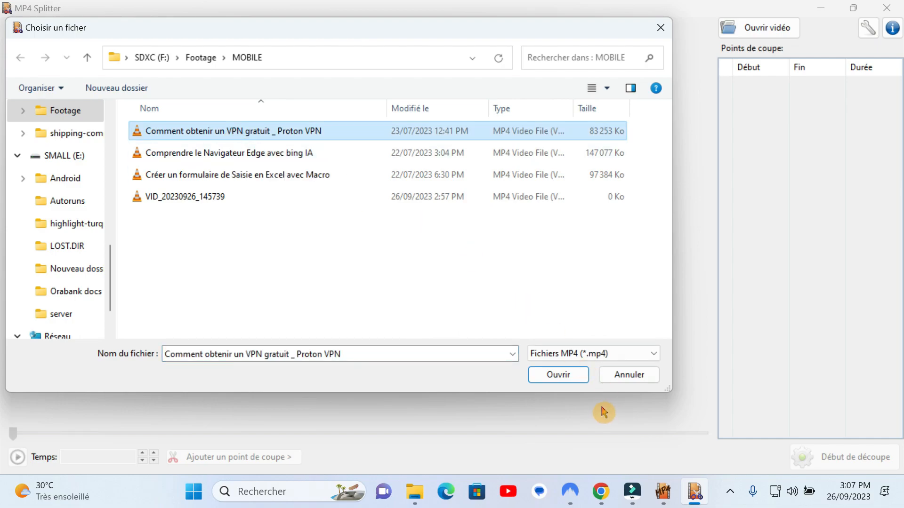
click(574, 383)
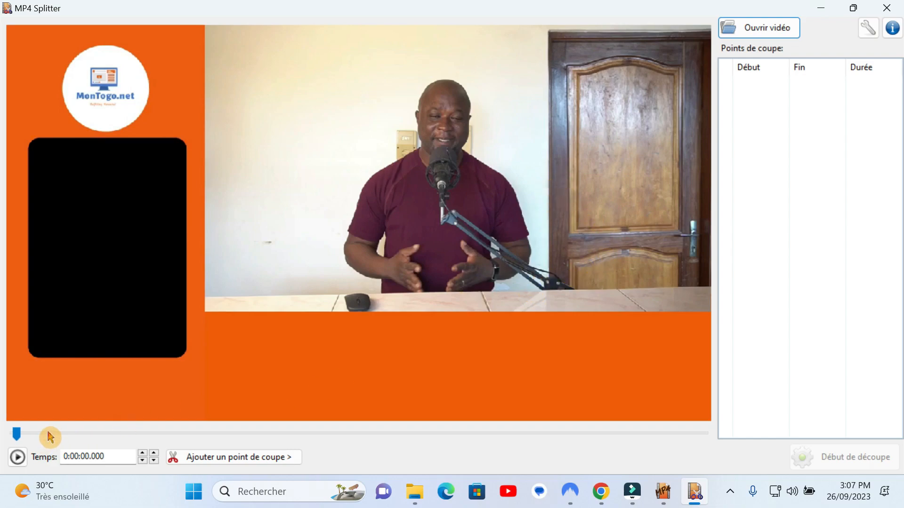
Preview the loaded video by playing it and jumping to several moments along its timeline, and return to the start
click(82, 434)
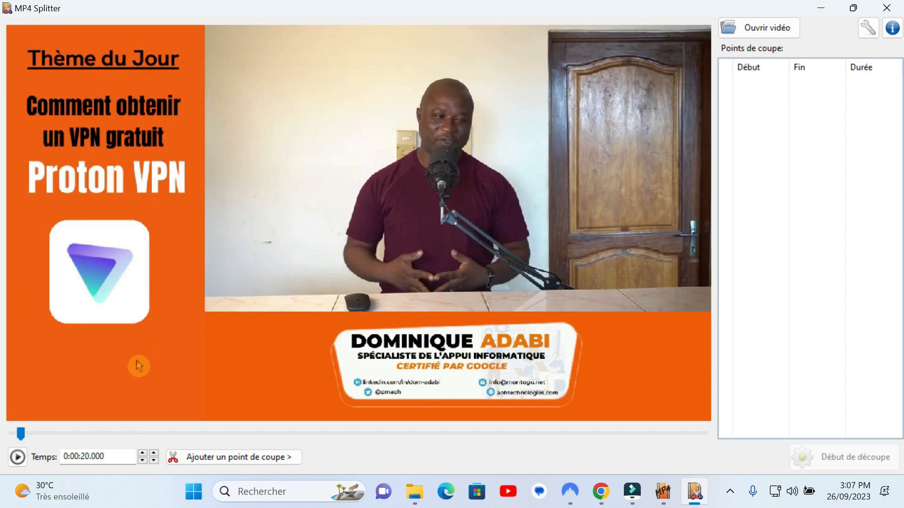
click(11, 462)
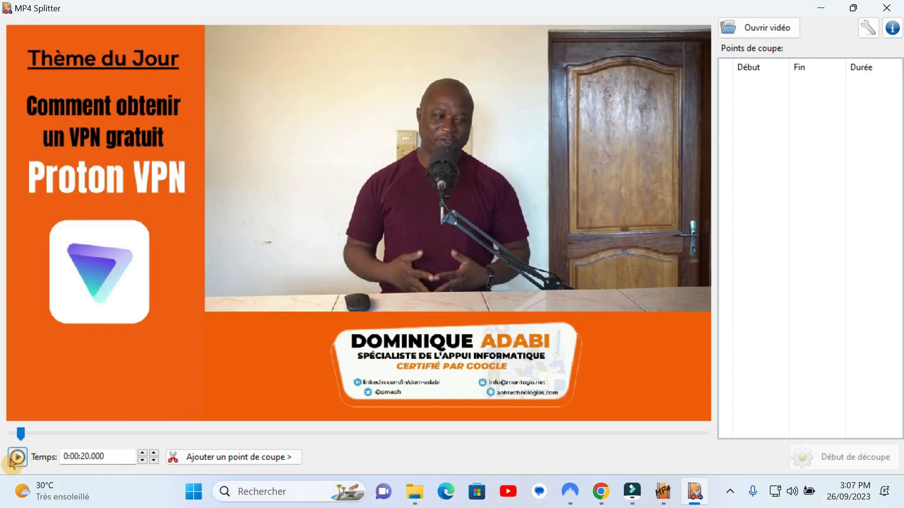
click(19, 437)
drag(20, 435, 11, 437)
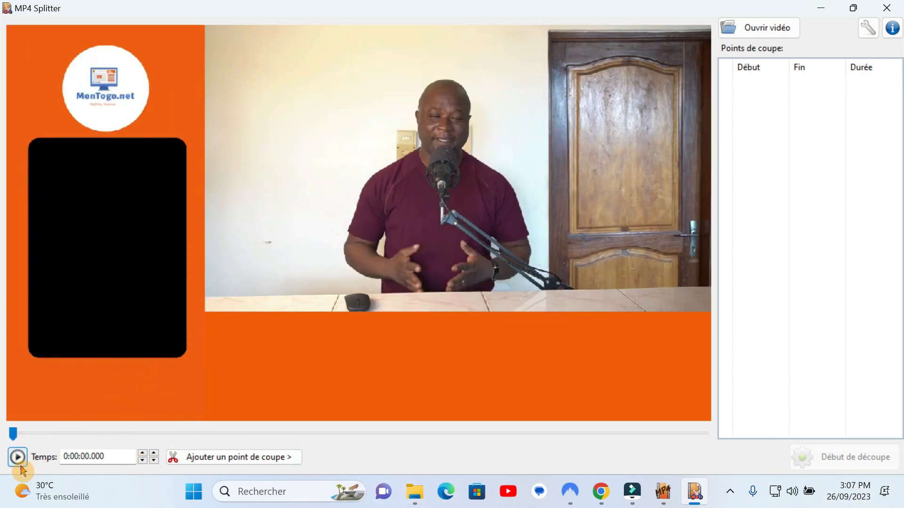
click(18, 461)
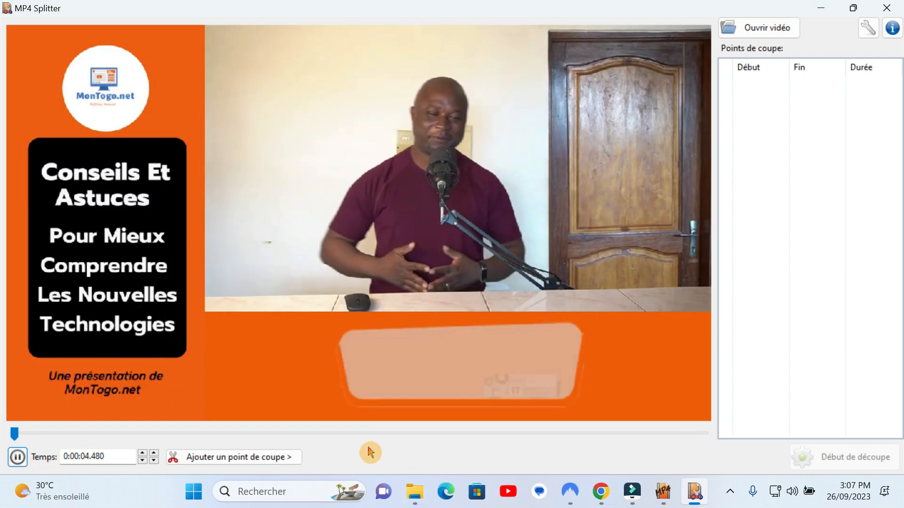
click(572, 432)
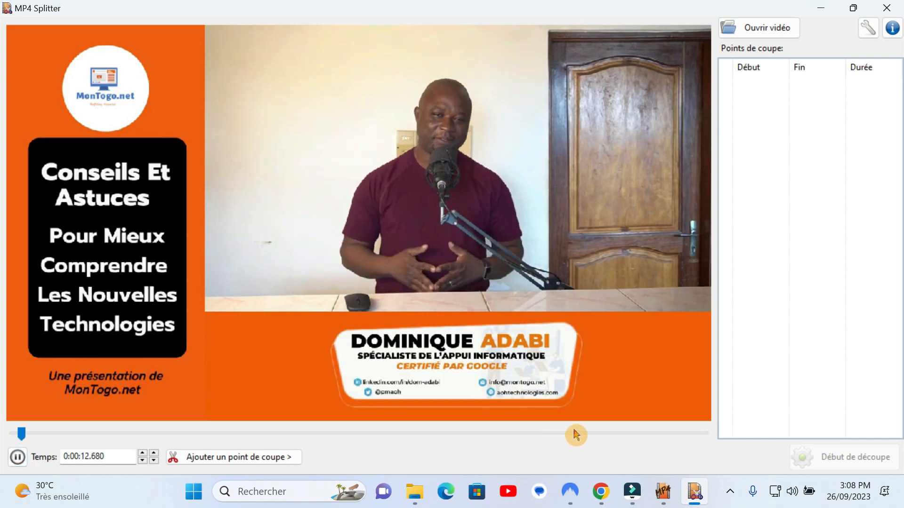
click(309, 429)
drag(24, 450, 677, 450)
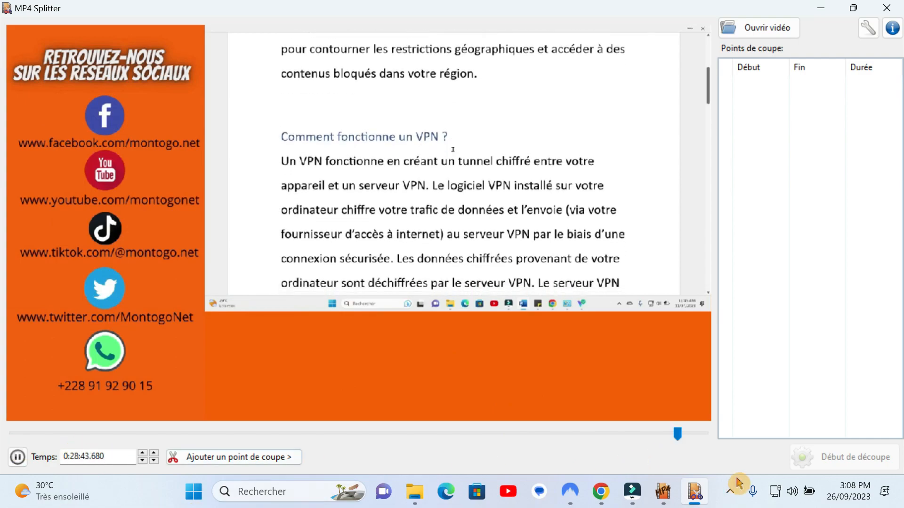
click(97, 437)
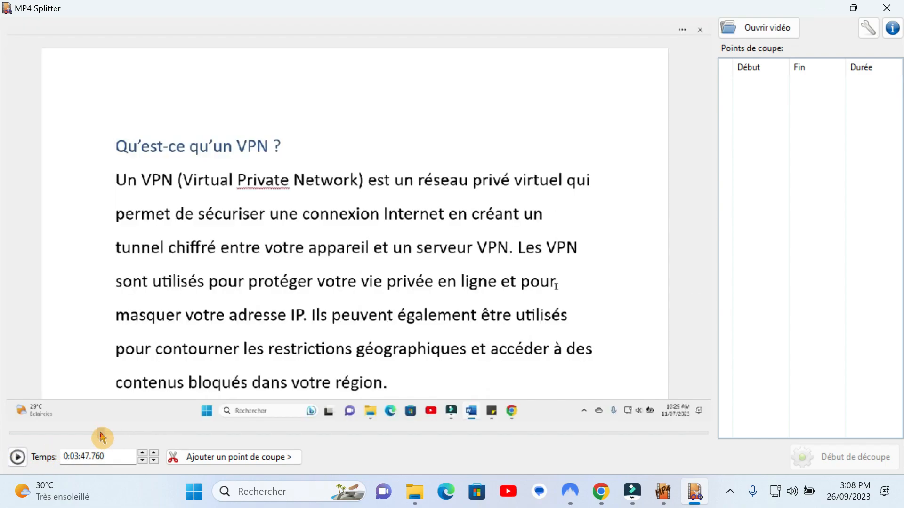
click(14, 434)
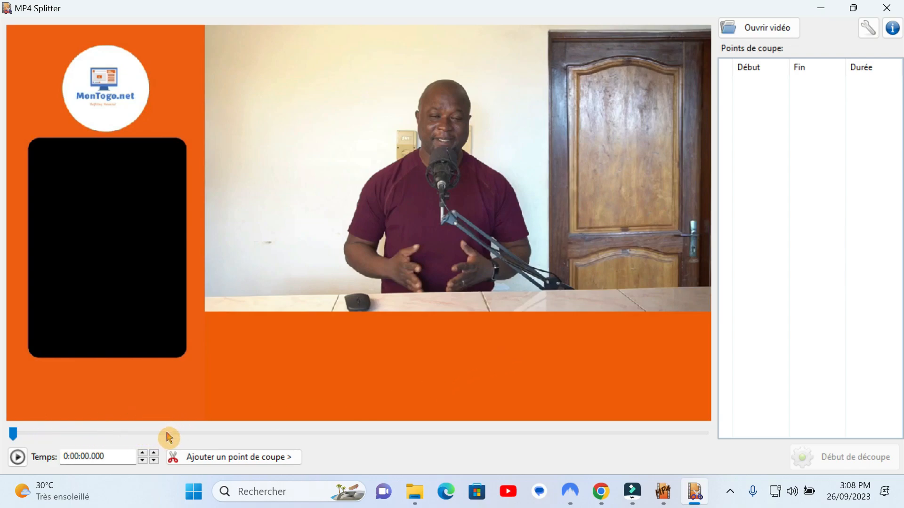
Move the playback position to 0:01:28.000 and add a cut point there
click(135, 434)
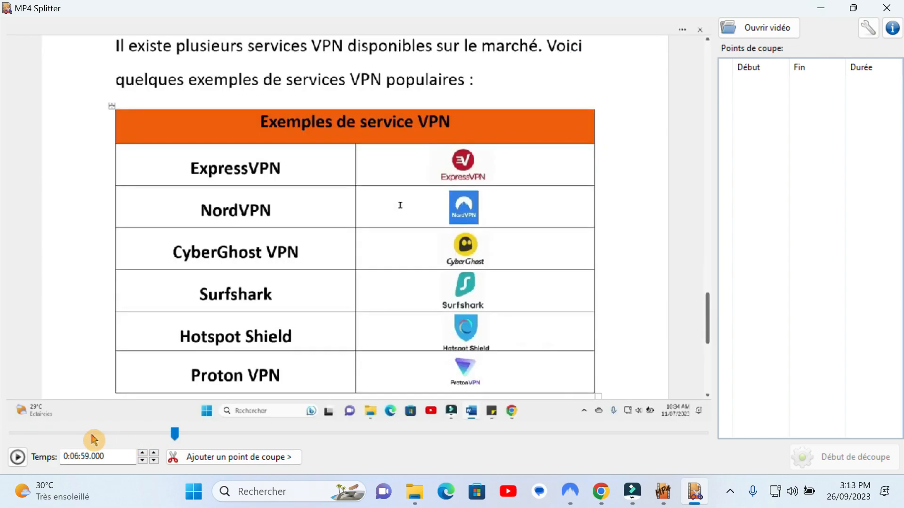
key(Left)
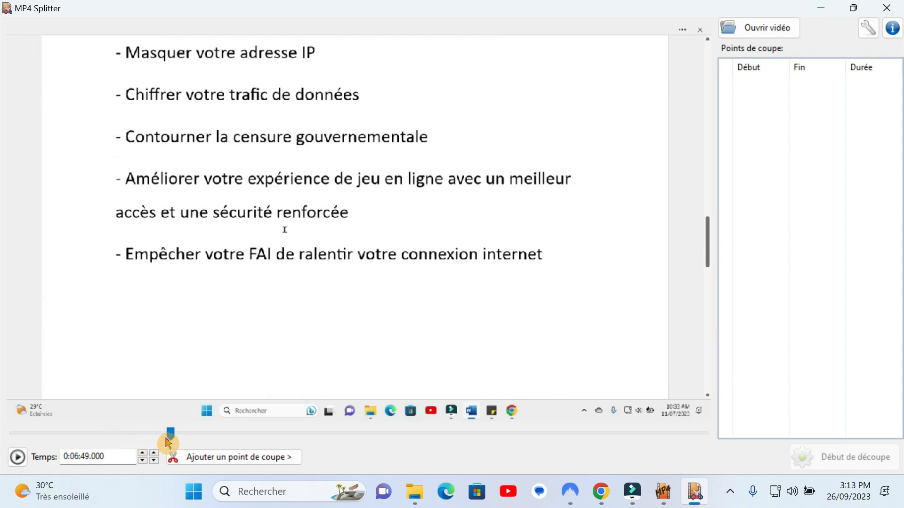
drag(170, 437, 54, 436)
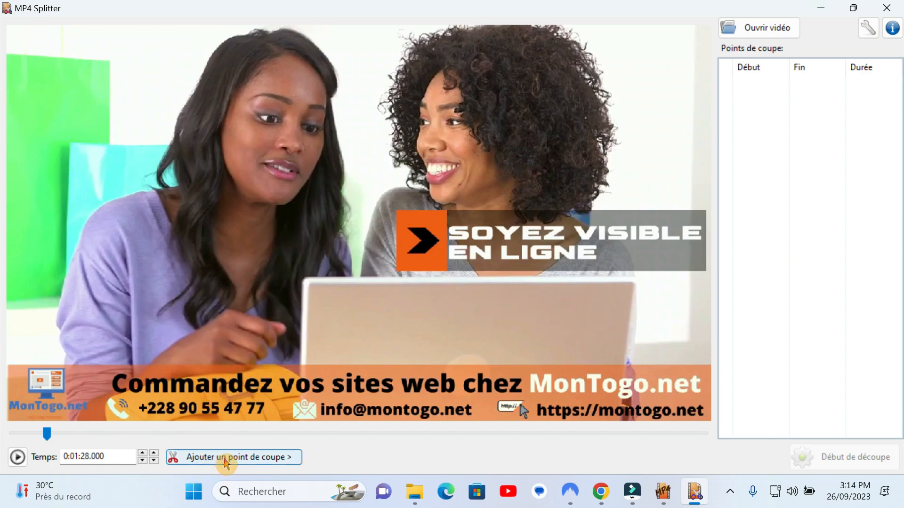
click(225, 458)
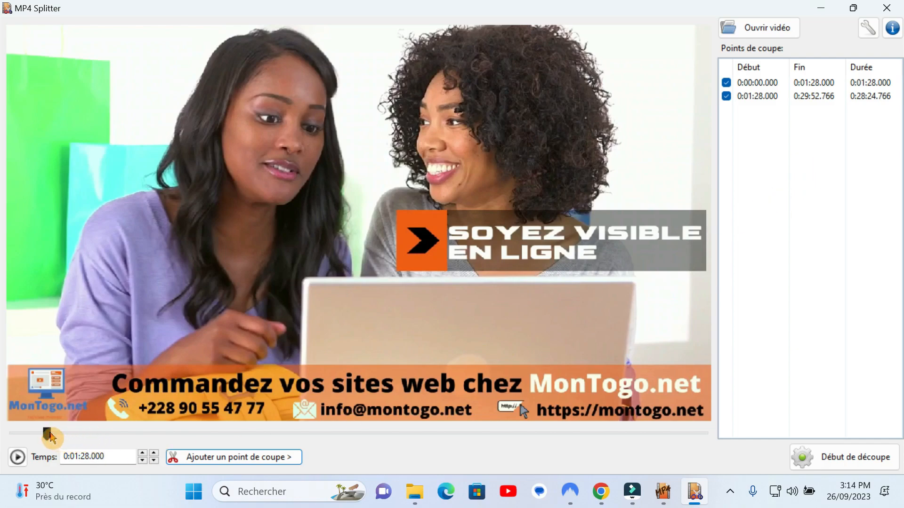
Add a second cut point with the playback position at 0:14:09.000
click(144, 431)
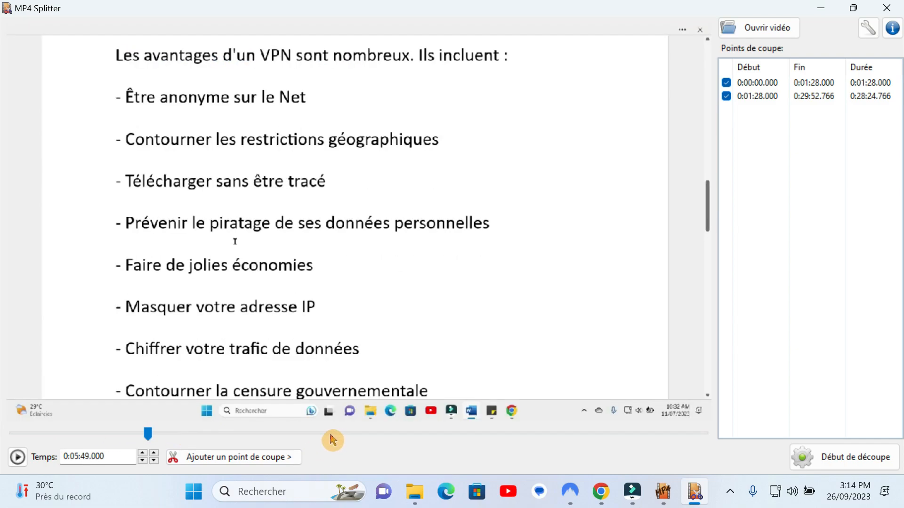
click(304, 435)
click(304, 434)
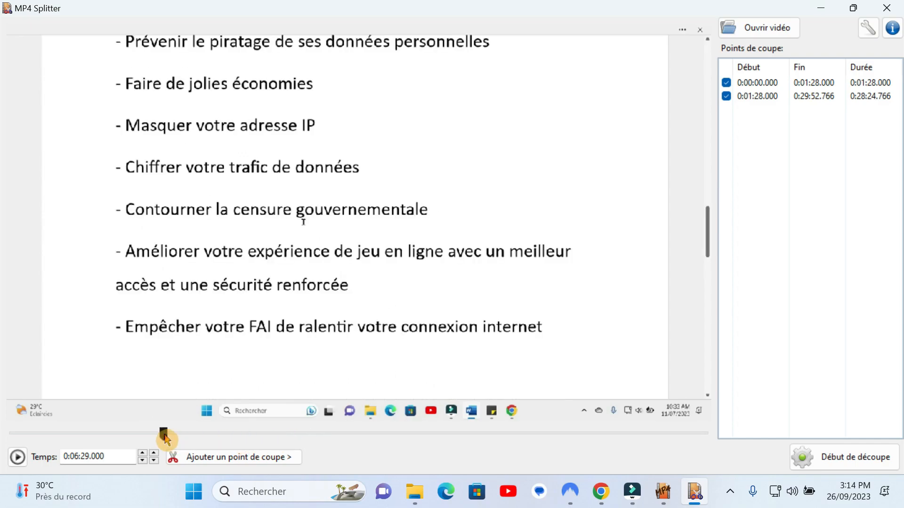
drag(164, 436, 341, 438)
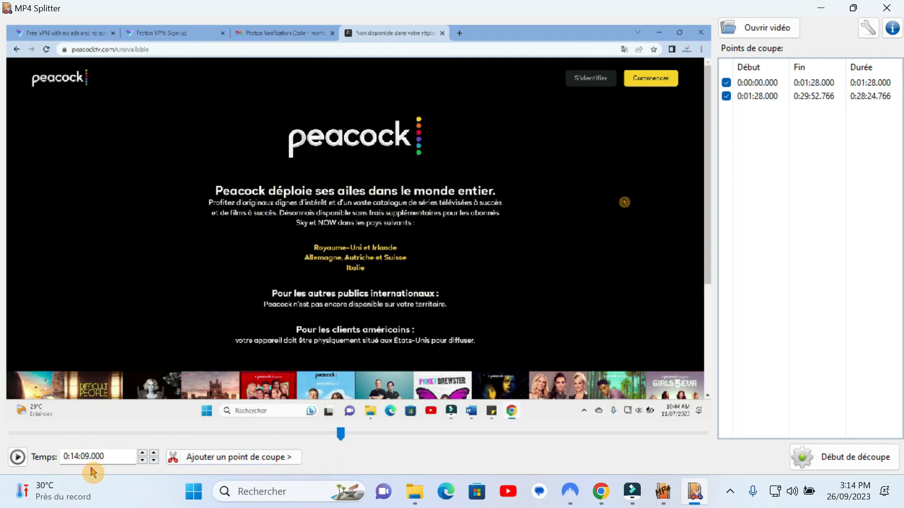
click(234, 464)
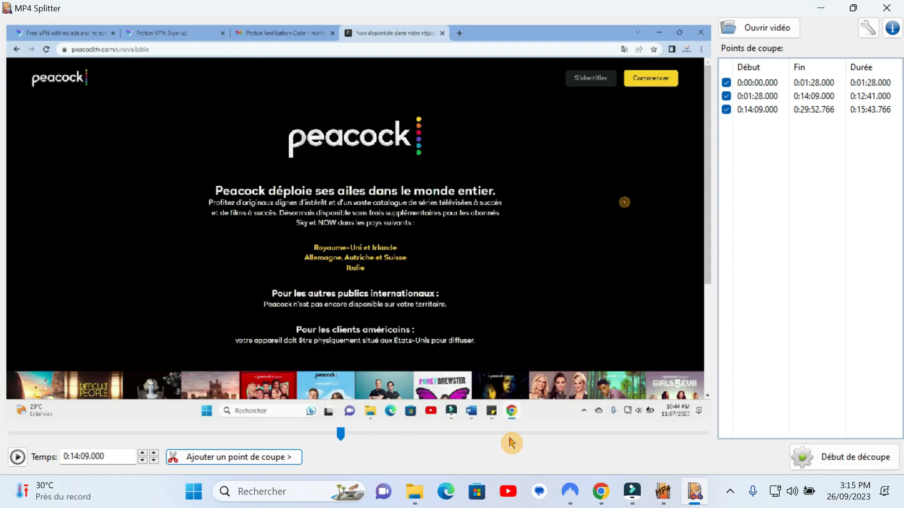
Add a third cut point near the end of the video at 0:28:21.000
drag(345, 434, 425, 435)
drag(607, 443, 675, 434)
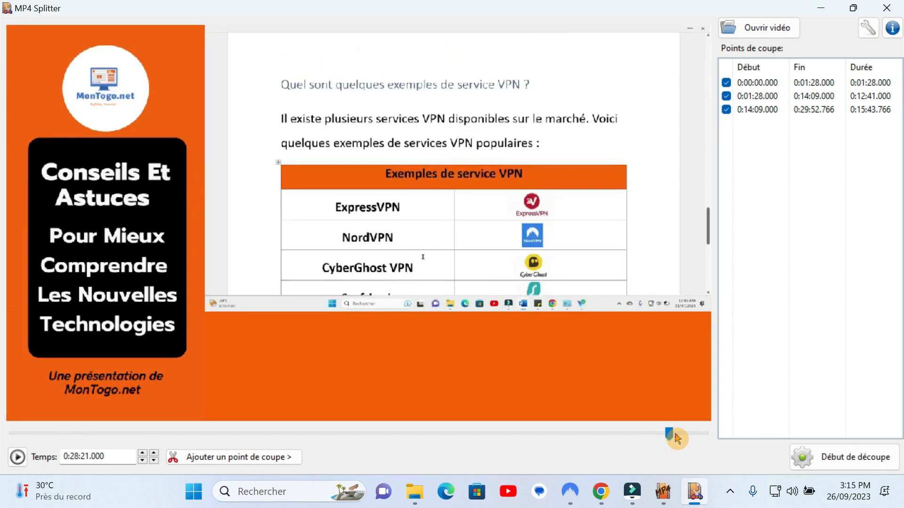
click(201, 466)
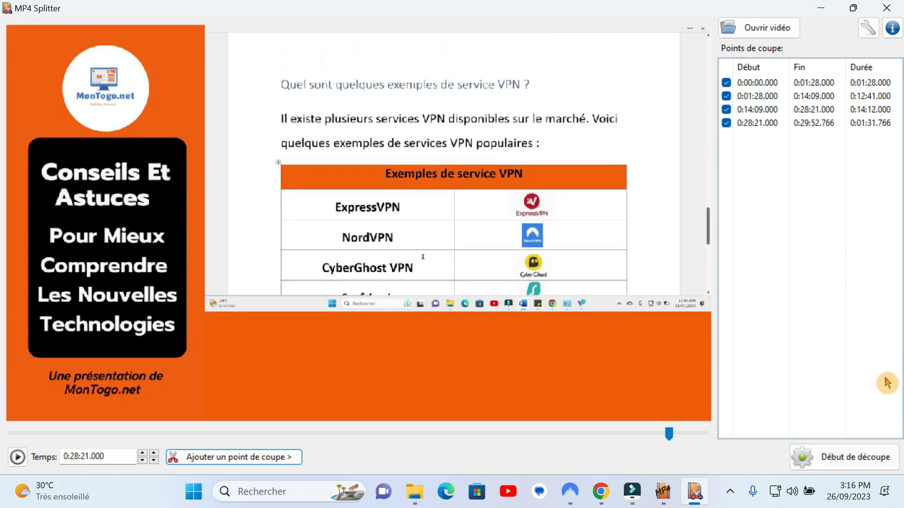
Review the splitter's language, log file and re-encoding options, keep Français as the language and accept the settings
click(869, 31)
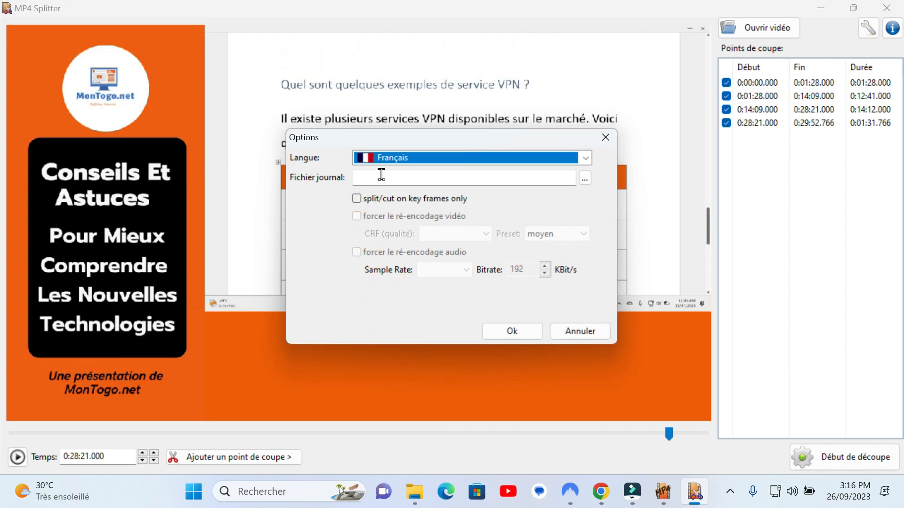
click(541, 156)
click(513, 157)
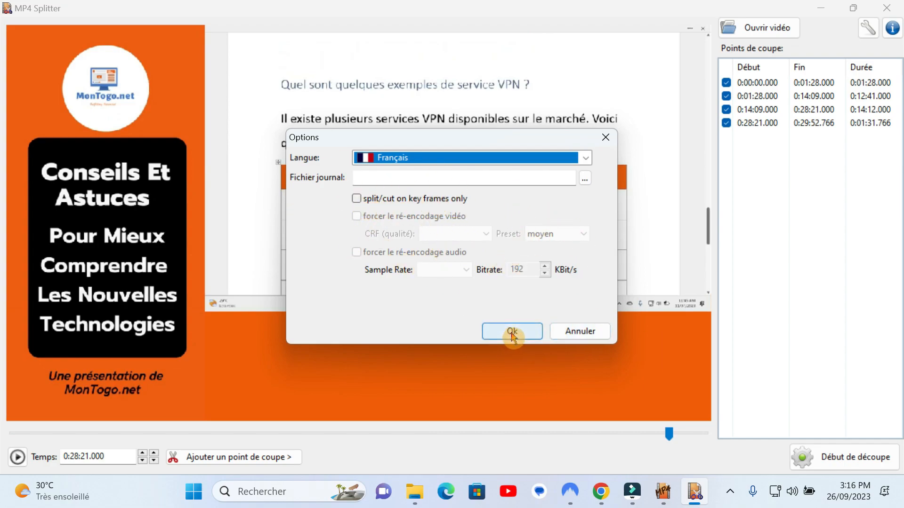
click(512, 331)
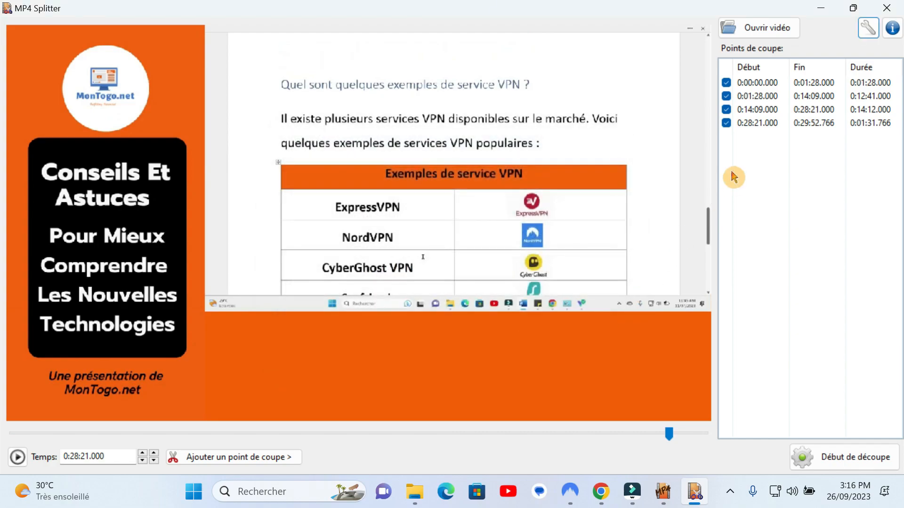
Start the split and create a destination folder named final inside the Footage > MOBILE folder on SDXC (F:)
click(844, 459)
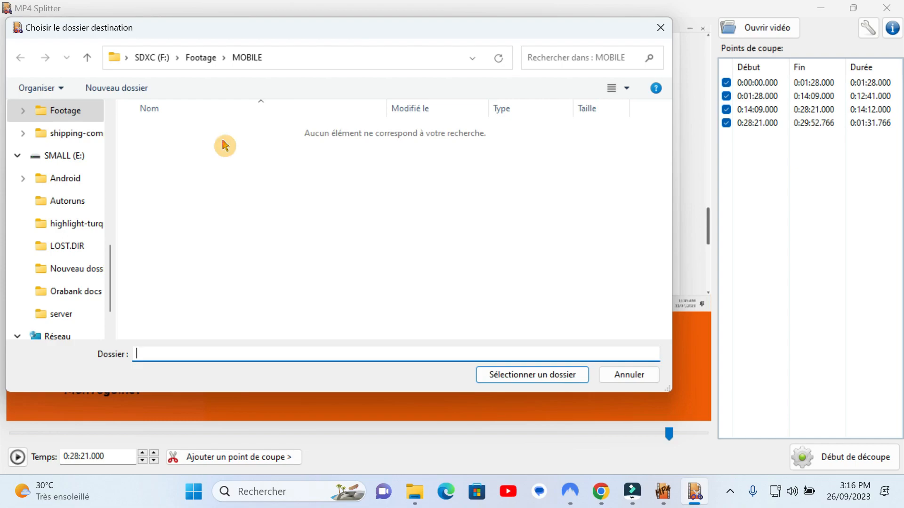
click(194, 57)
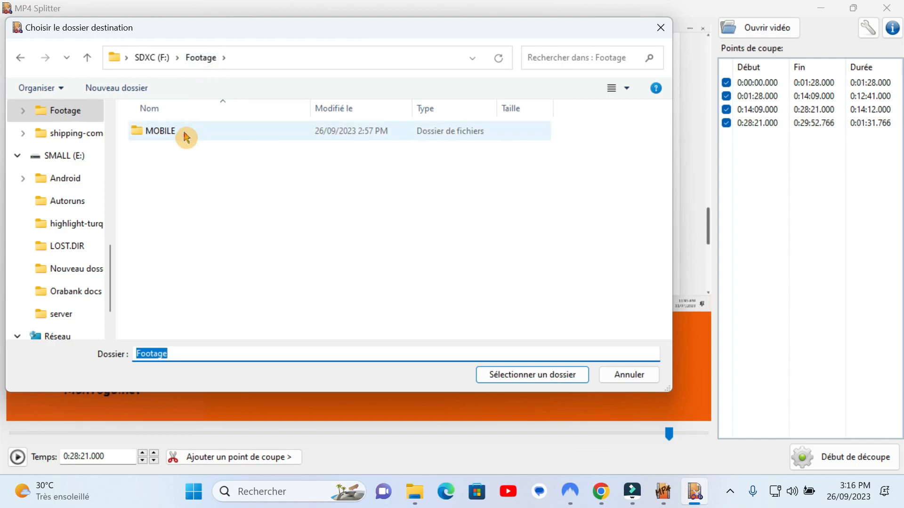
double_click(170, 141)
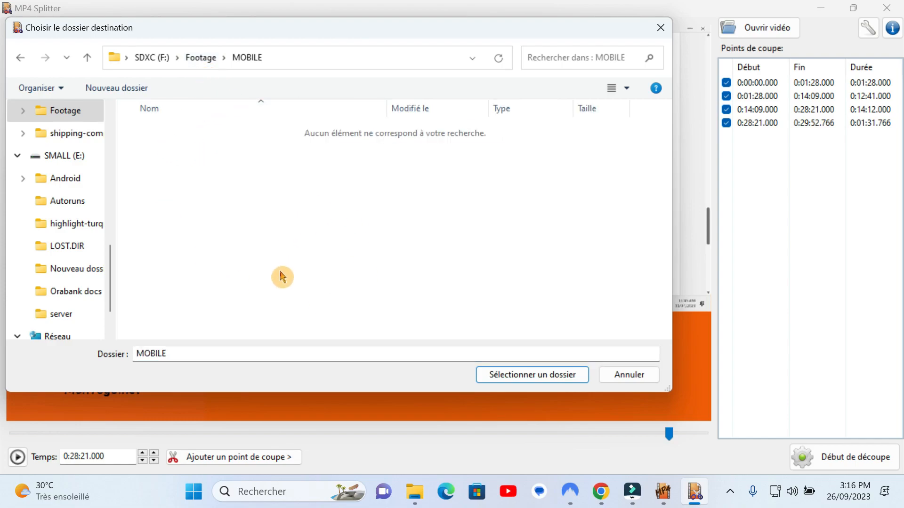
right_click(262, 236)
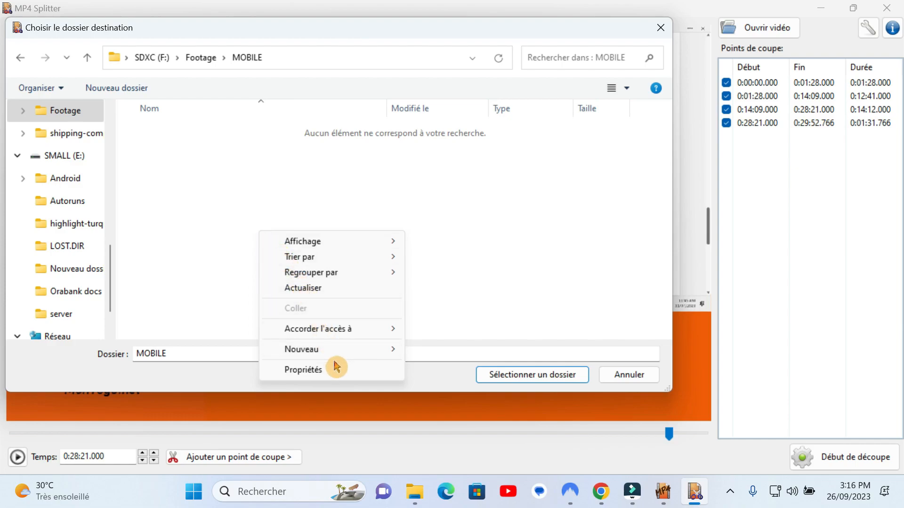
mouse_move(341, 354)
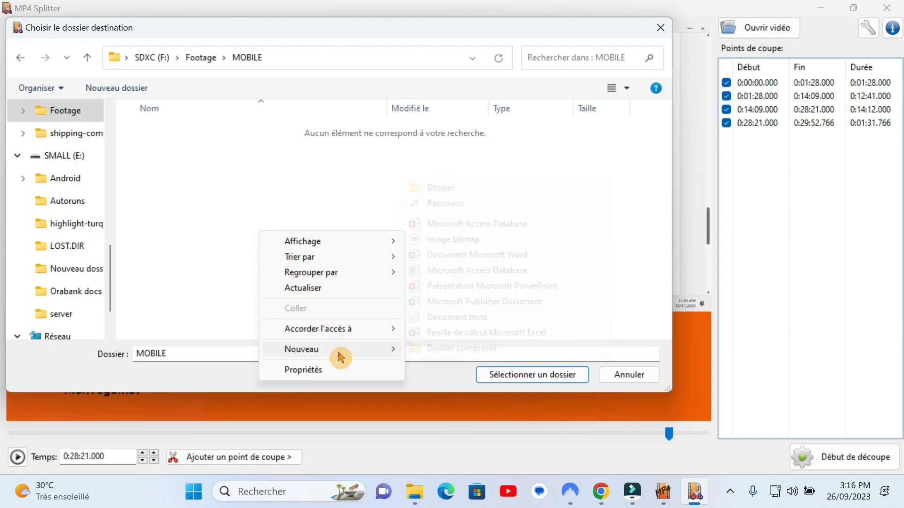
click(451, 189)
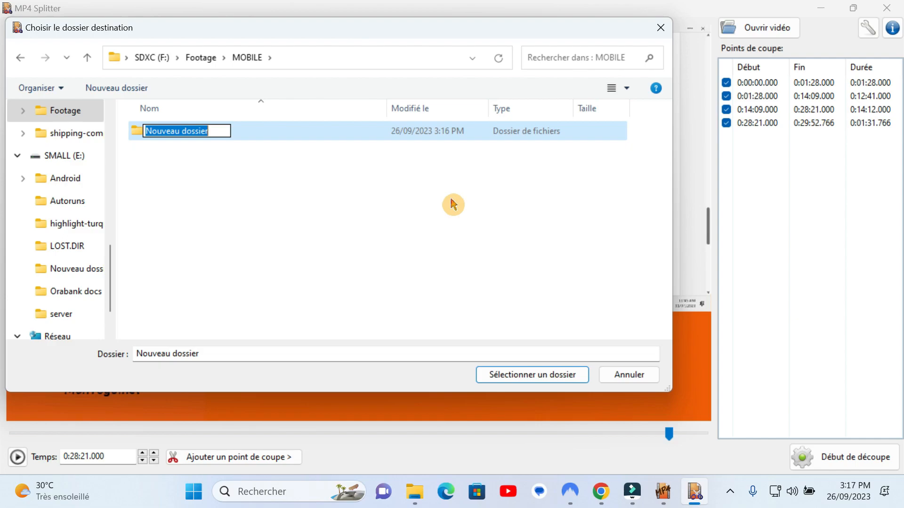
text(final)
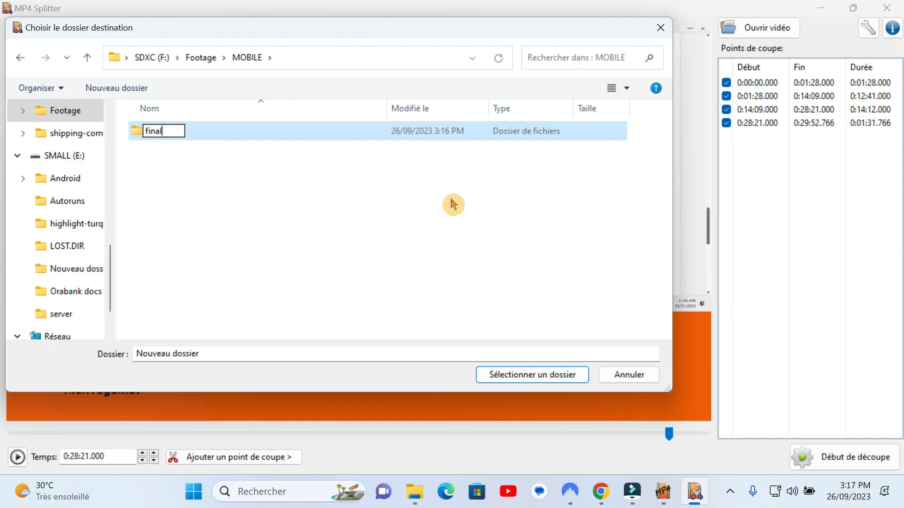
key(Return)
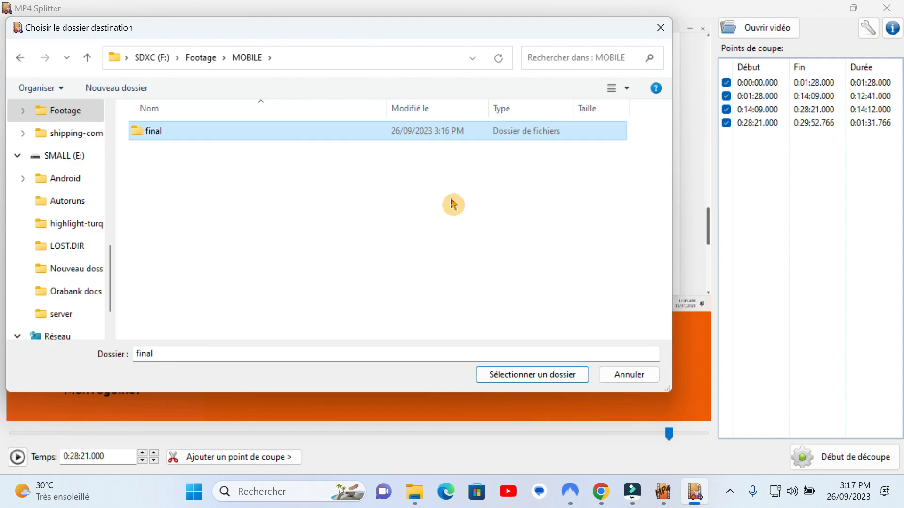
Choose the final folder as the destination, run the split and close the progress dialog once it finishes
double_click(317, 137)
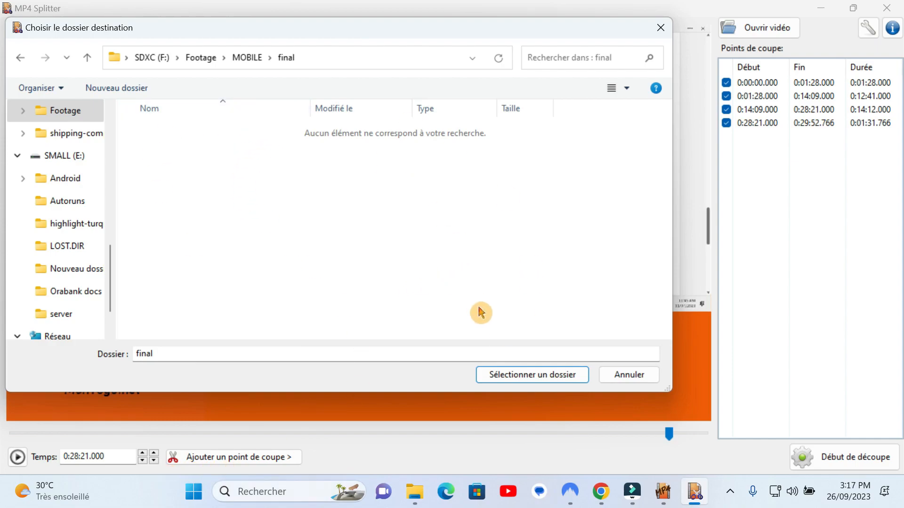
click(524, 378)
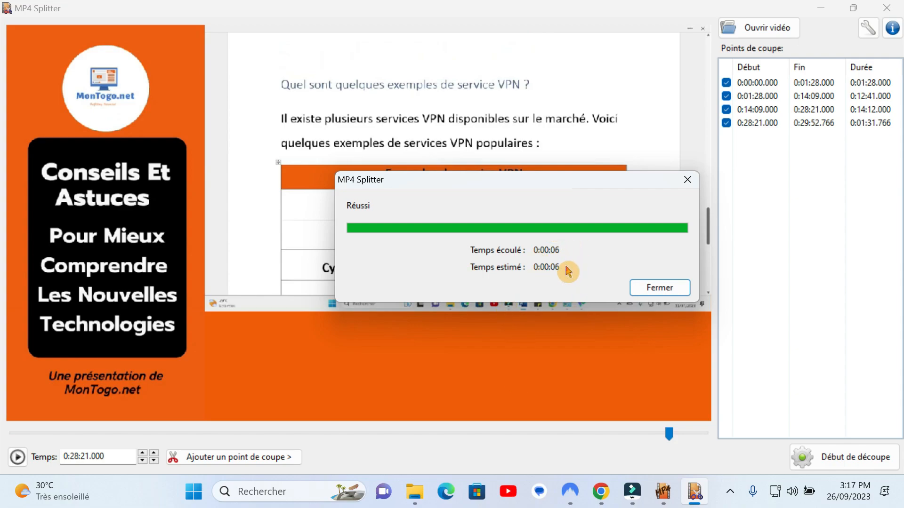
click(664, 292)
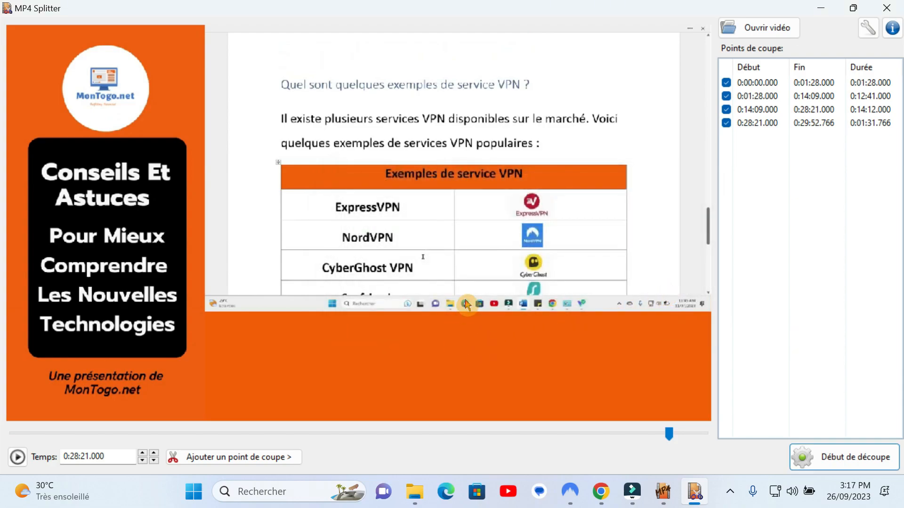
Switch to File Explorer, open the final folder and widen the name column to show the full file names
mouse_move(414, 491)
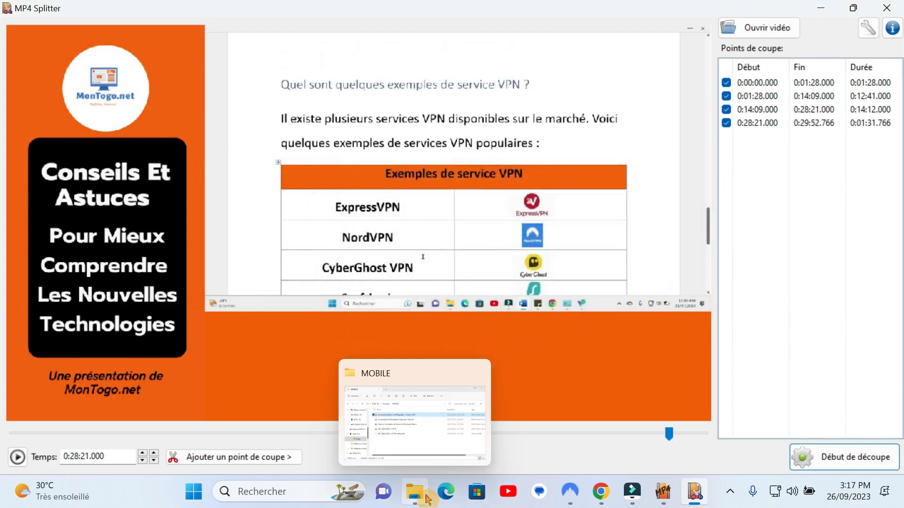
click(428, 438)
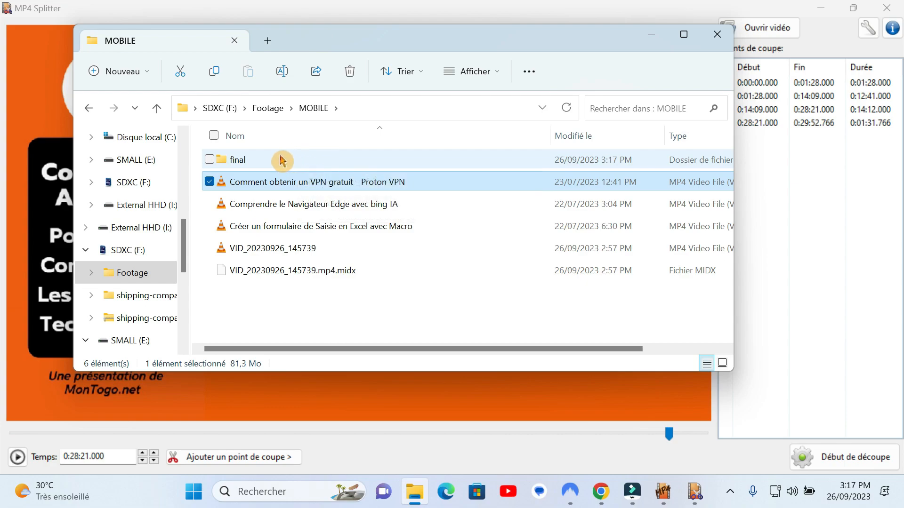
double_click(257, 164)
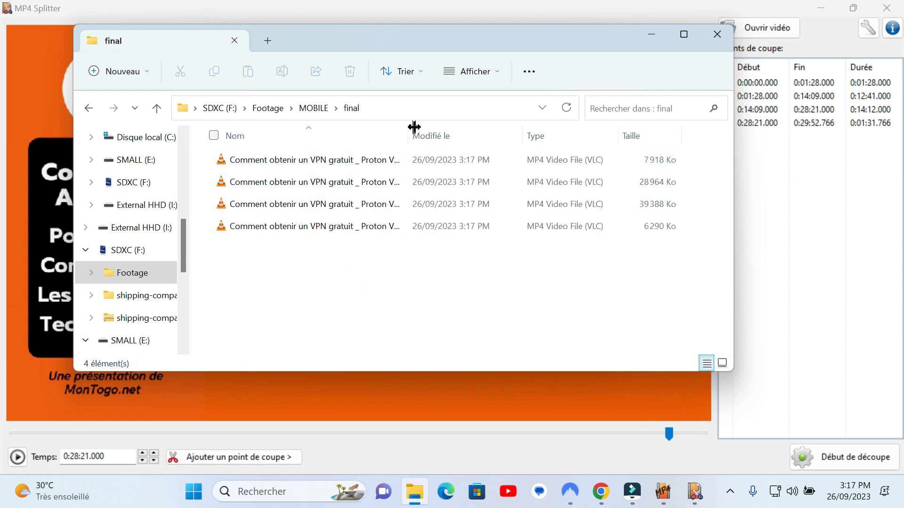
drag(411, 136, 531, 181)
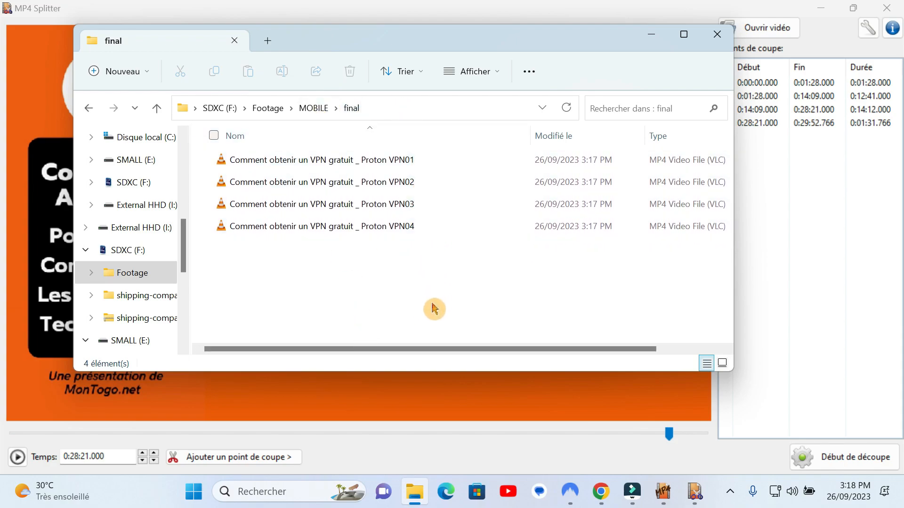
Preview the split parts Proton VPN01, VPN02 and VPN04 in VLC, closing the player after each one
click(342, 162)
double_click(342, 162)
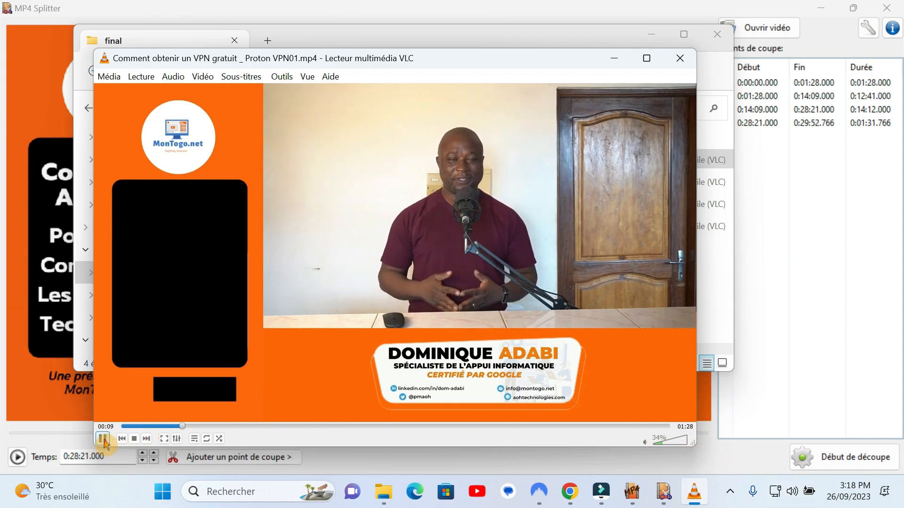
click(683, 60)
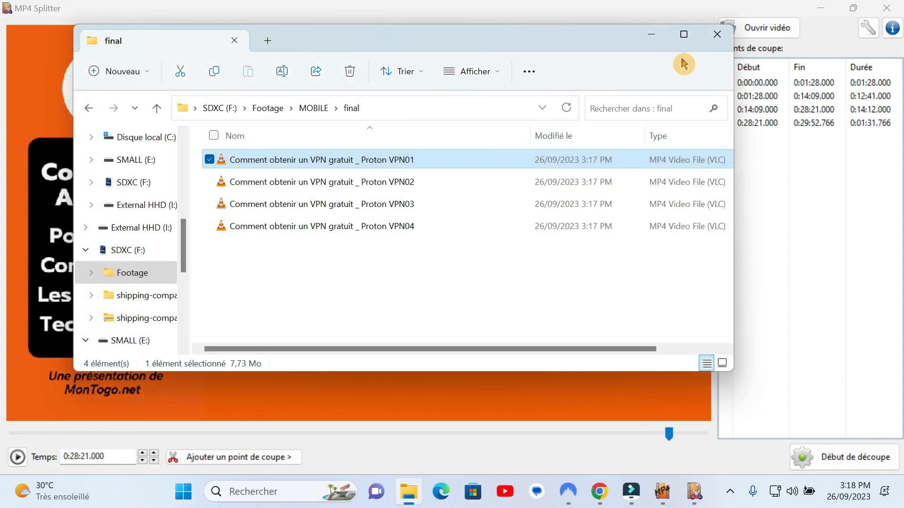
double_click(285, 184)
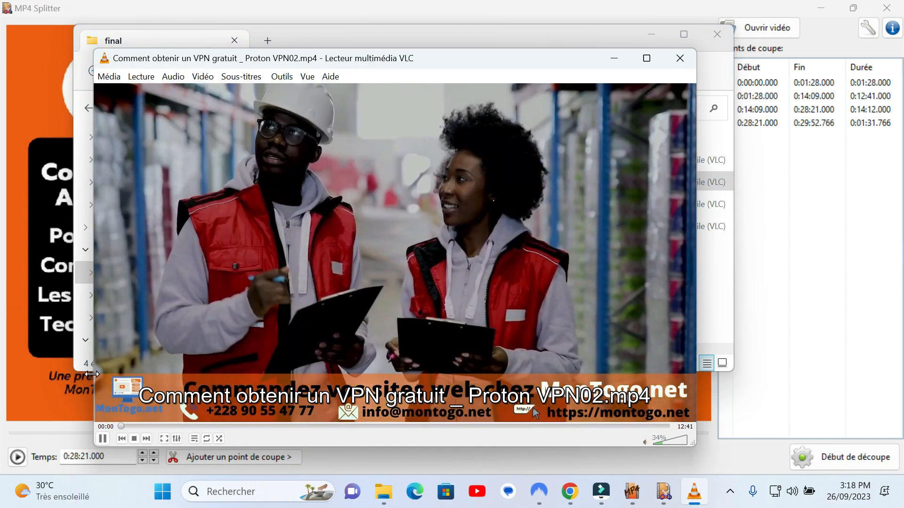
click(102, 439)
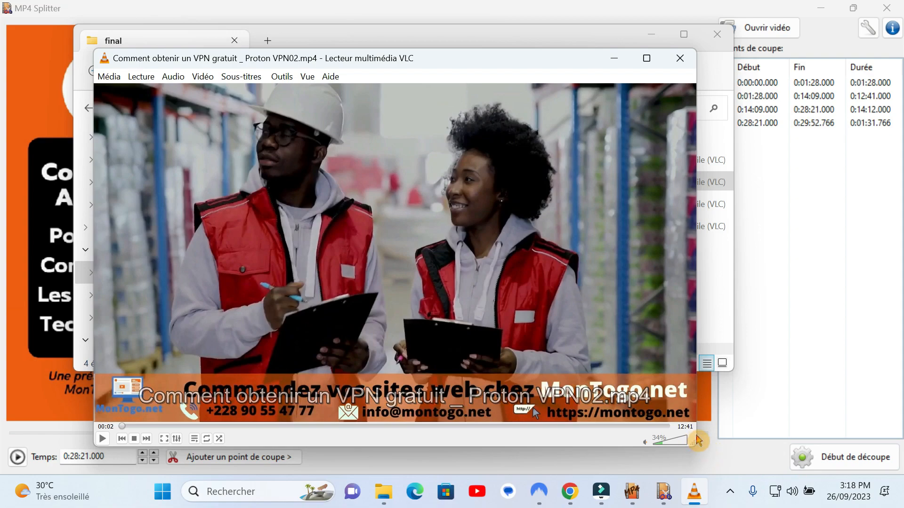
click(680, 59)
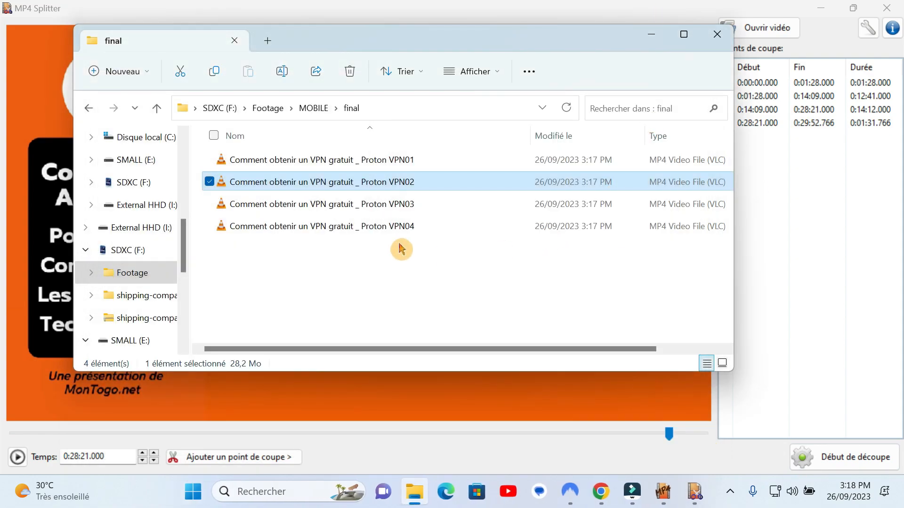
double_click(437, 233)
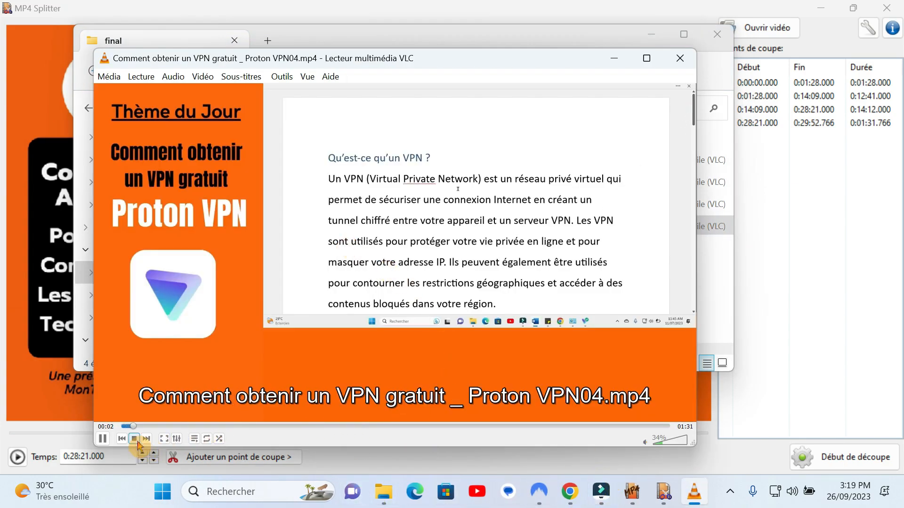
click(108, 440)
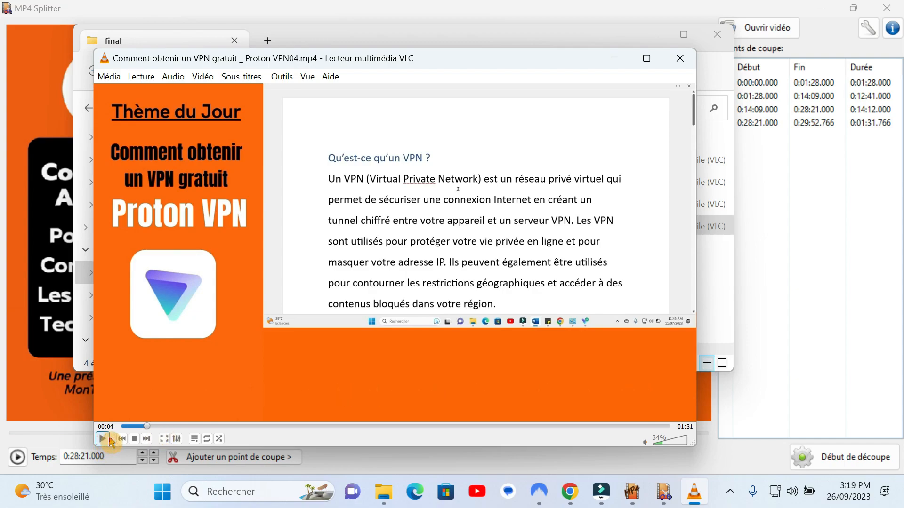
click(679, 58)
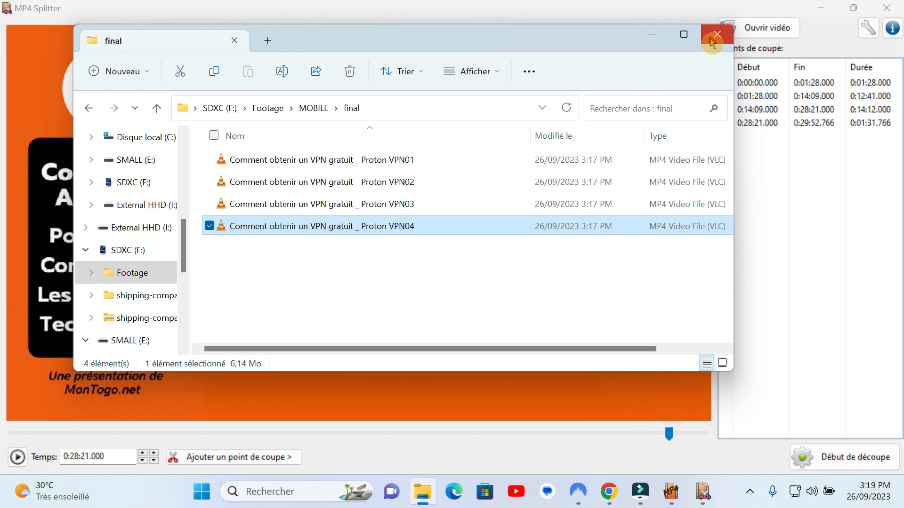
Close the final folder window and MP4 Splitter, and minimise the browser to reach the desktop
click(711, 42)
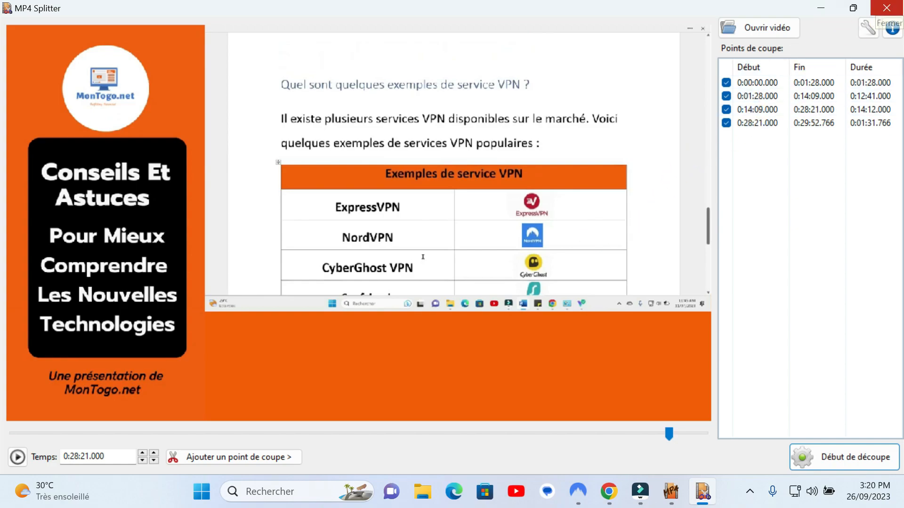
click(886, 10)
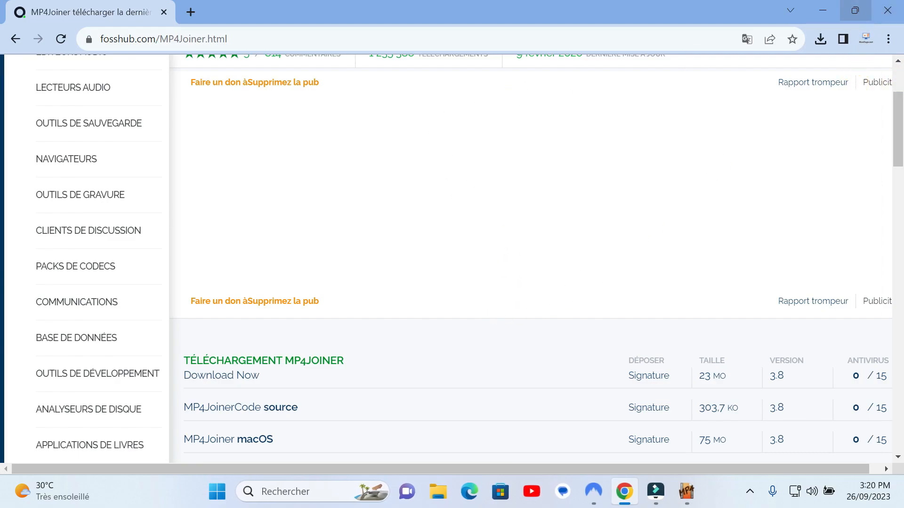
click(822, 11)
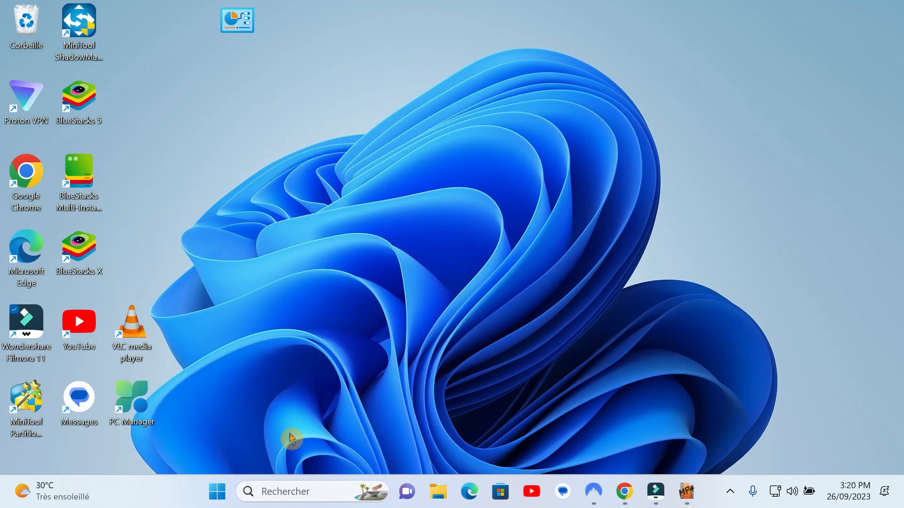
Search Windows for mp4 and launch MP4Splitter
click(291, 491)
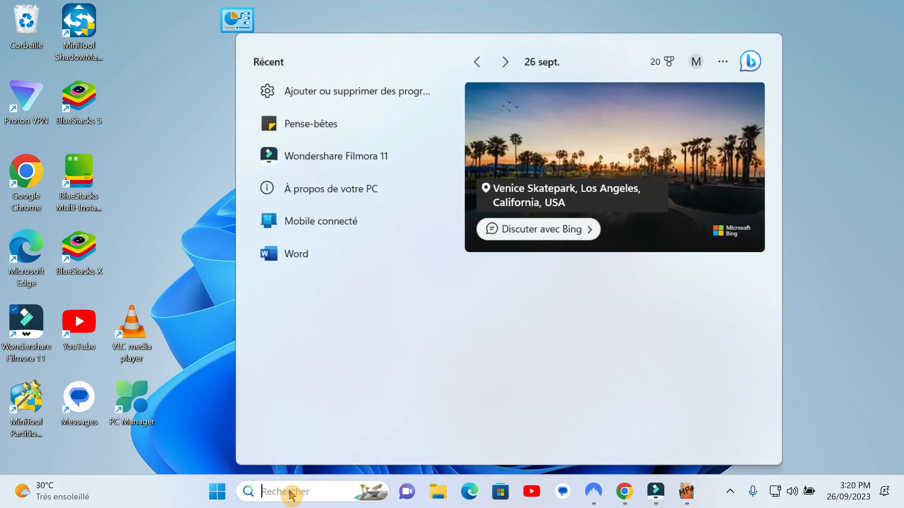
text(s)
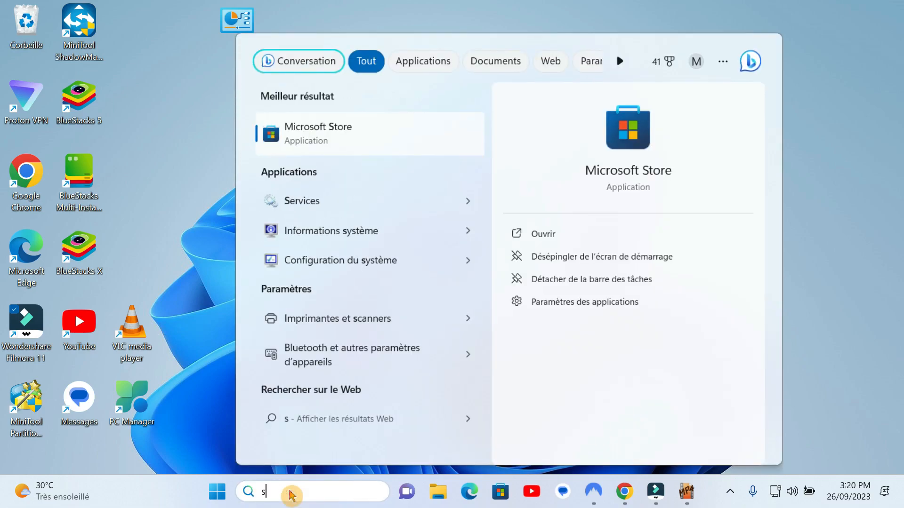
key(BackSpace)
text(mp4)
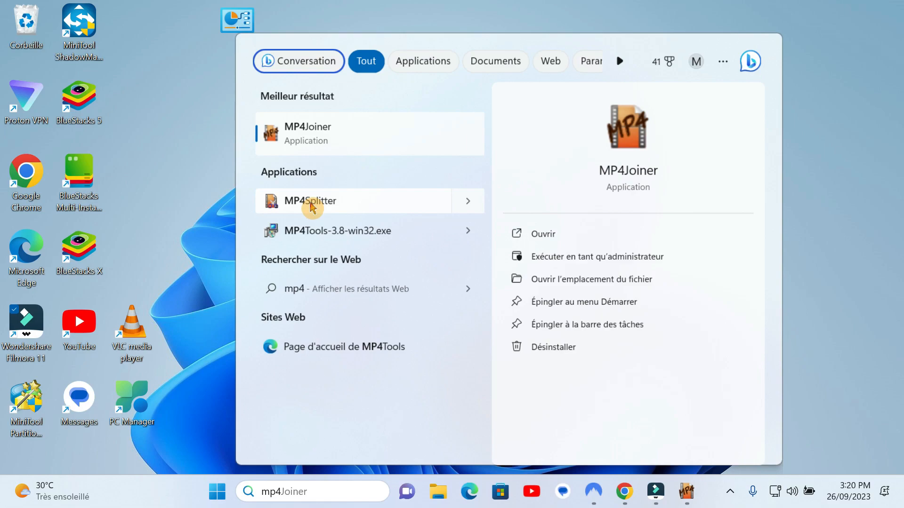
click(310, 202)
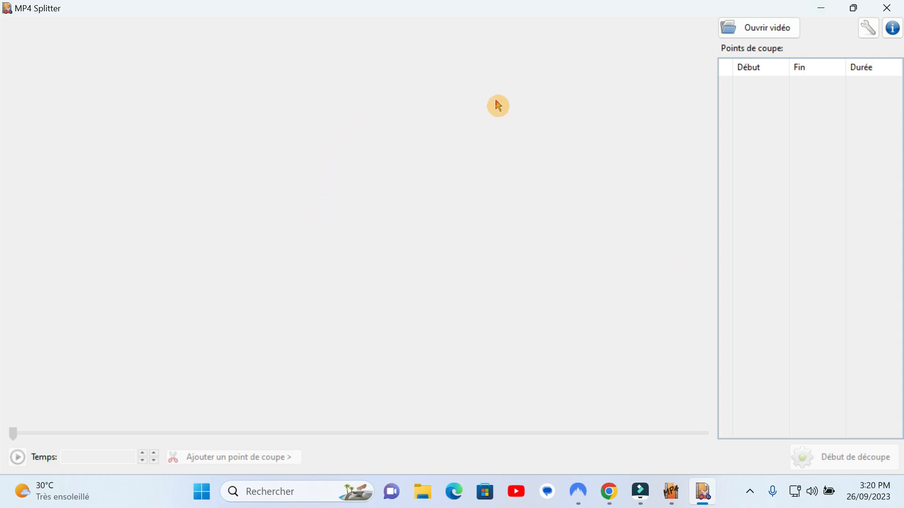
Open the video "Comprendre le Navigateur Edge avec bing IA" from the MOBILE folder
click(755, 30)
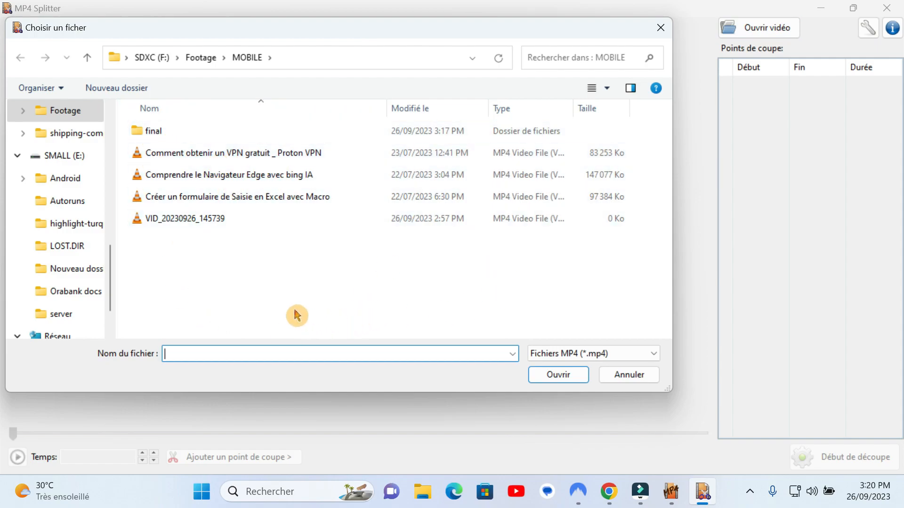
click(193, 185)
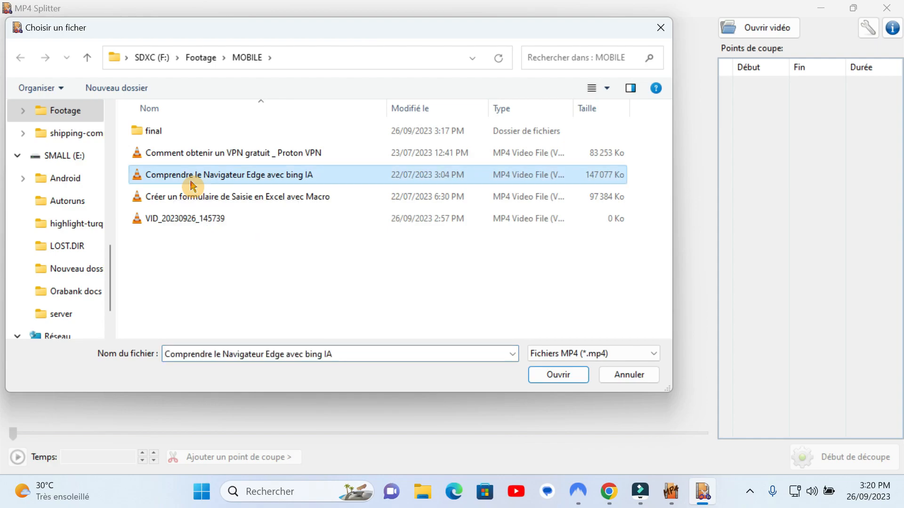
click(557, 375)
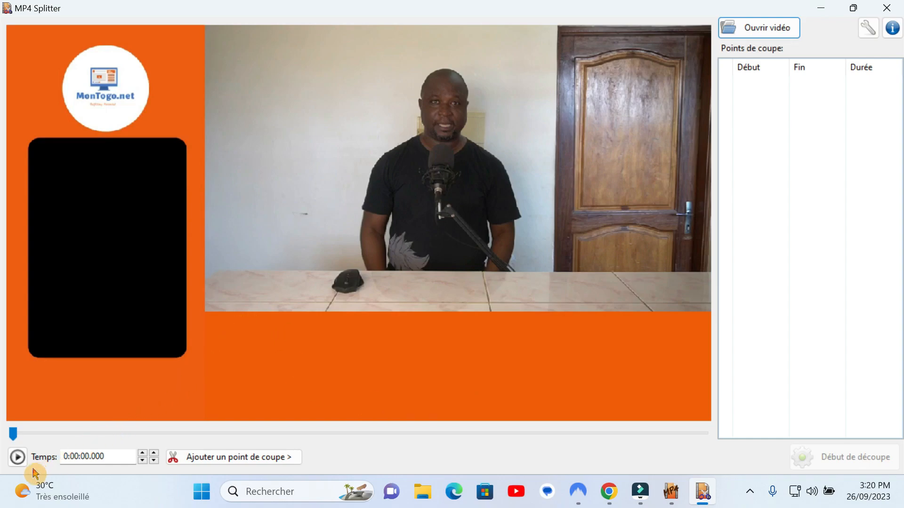
Preview the Edge with Bing IA video from its beginning and near its end, pause it, and return the playhead to the start
click(17, 457)
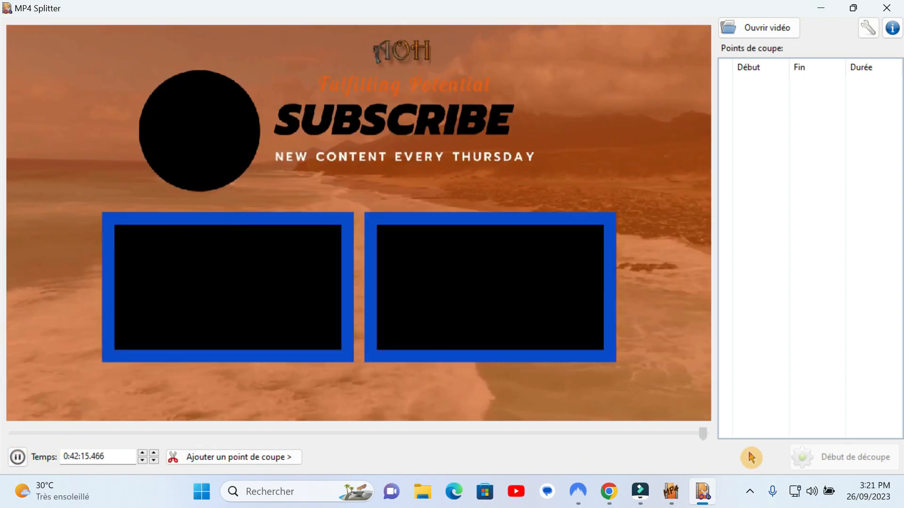
click(703, 433)
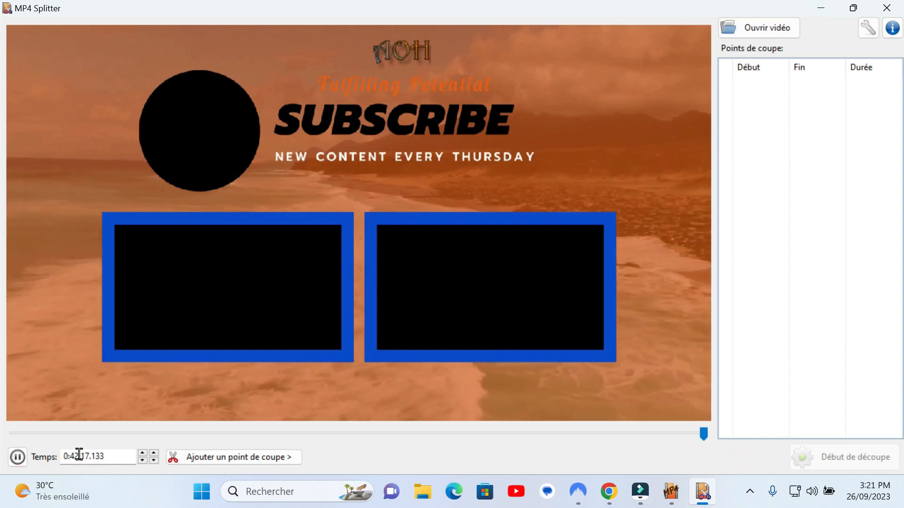
click(18, 457)
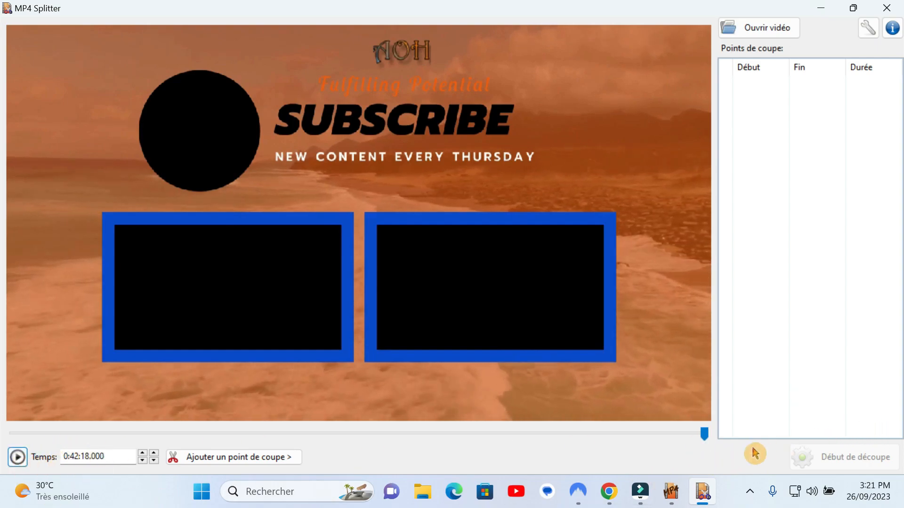
drag(702, 438, 70, 418)
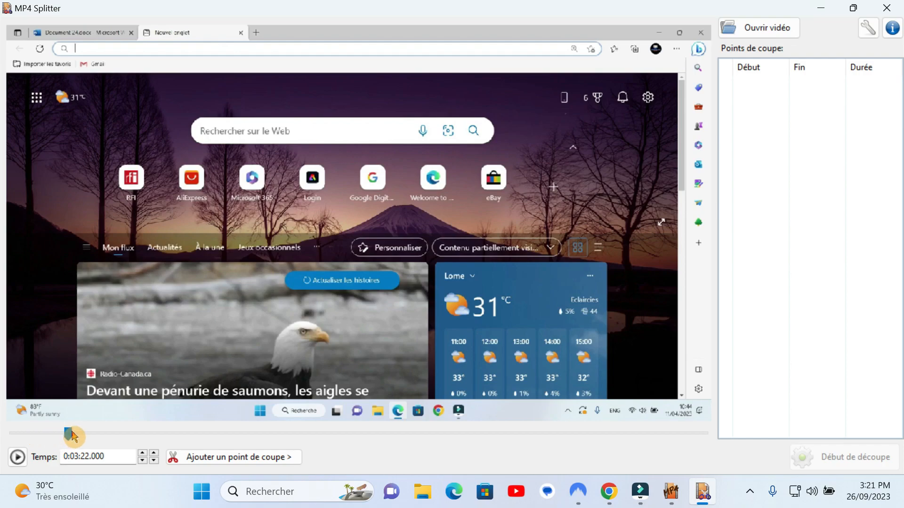
drag(67, 436, 17, 440)
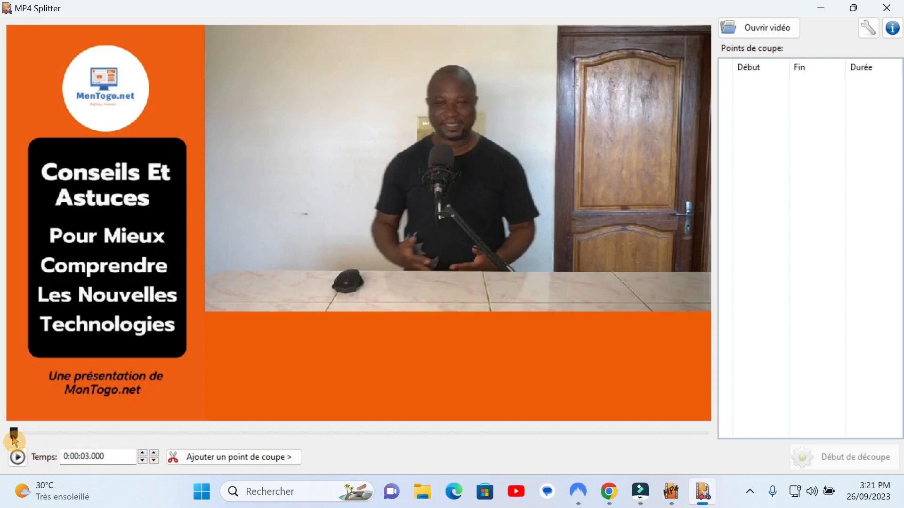
drag(12, 437, 10, 438)
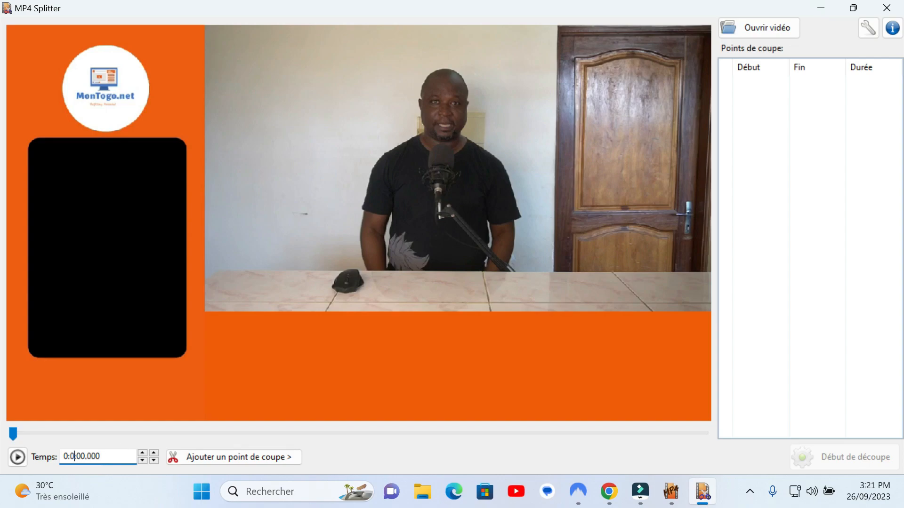
Add a cut point to the video at 0:05:30.000
text(5:)
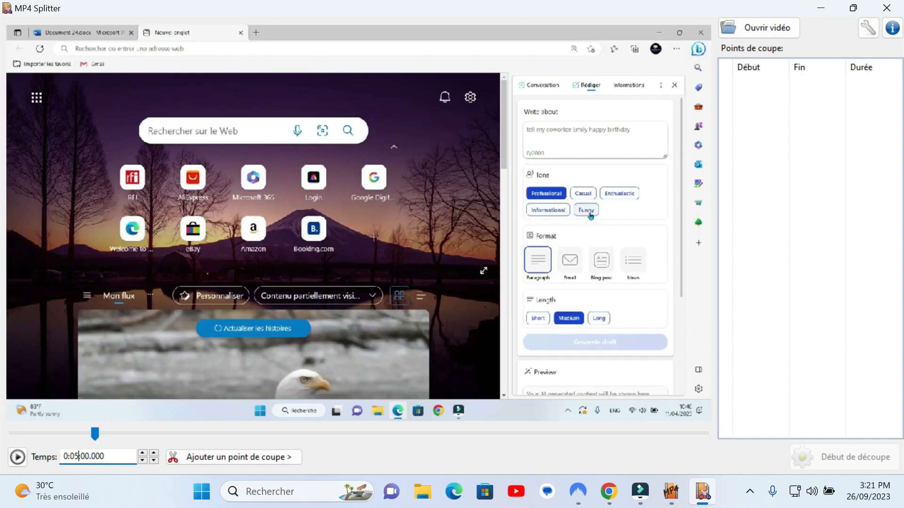
click(82, 451)
click(84, 455)
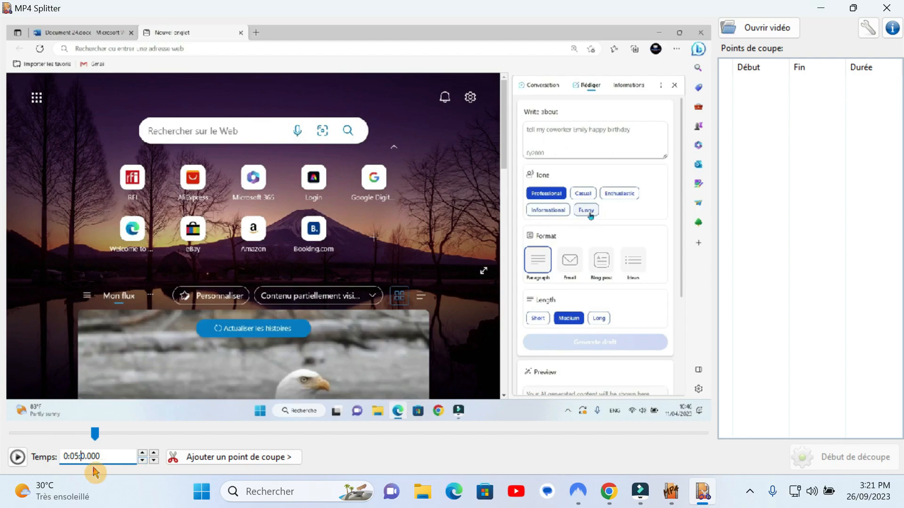
text(3)
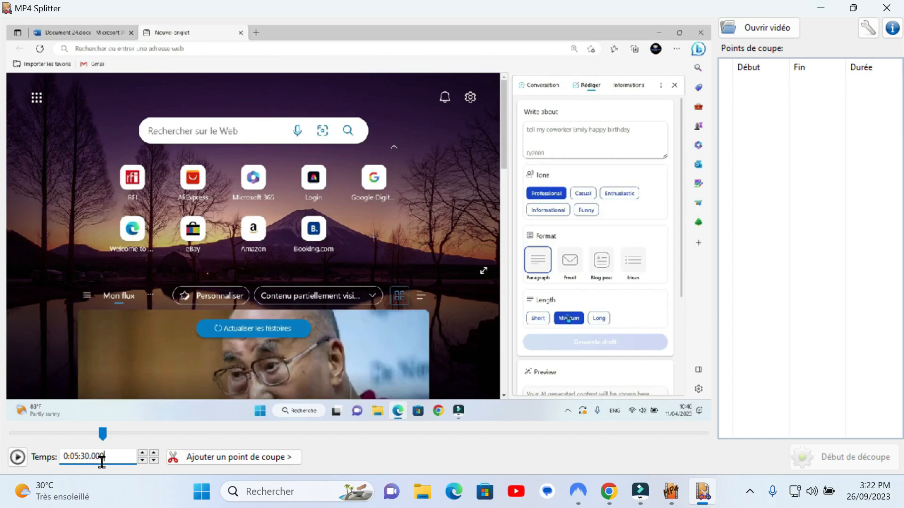
click(229, 457)
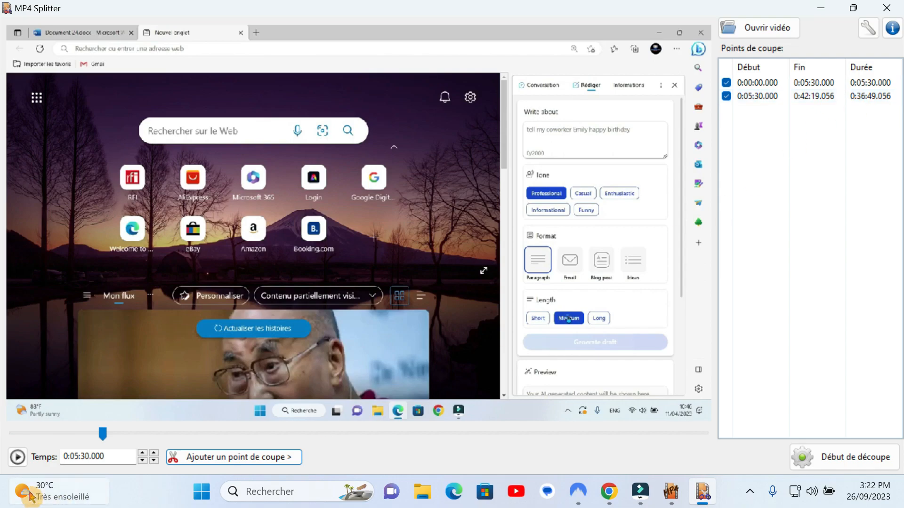
Add a second cut point to the video at 0:15:45.000
click(73, 458)
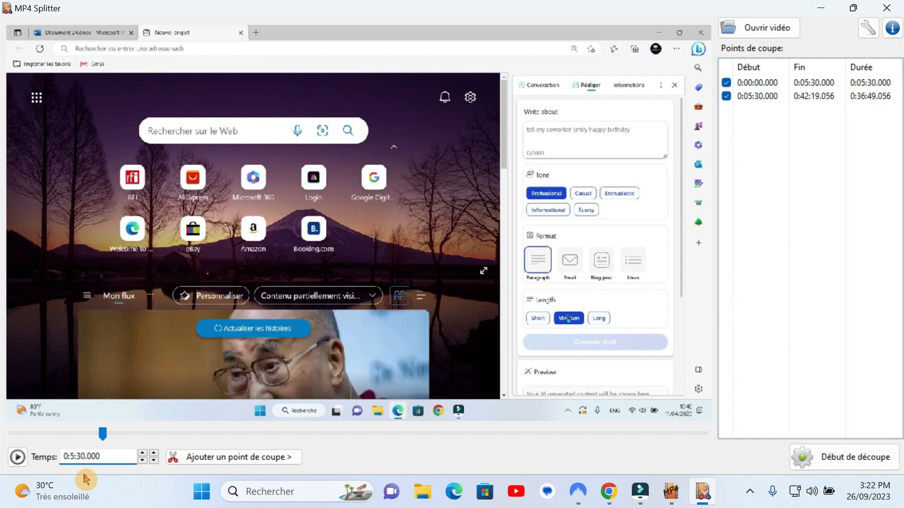
text(1)
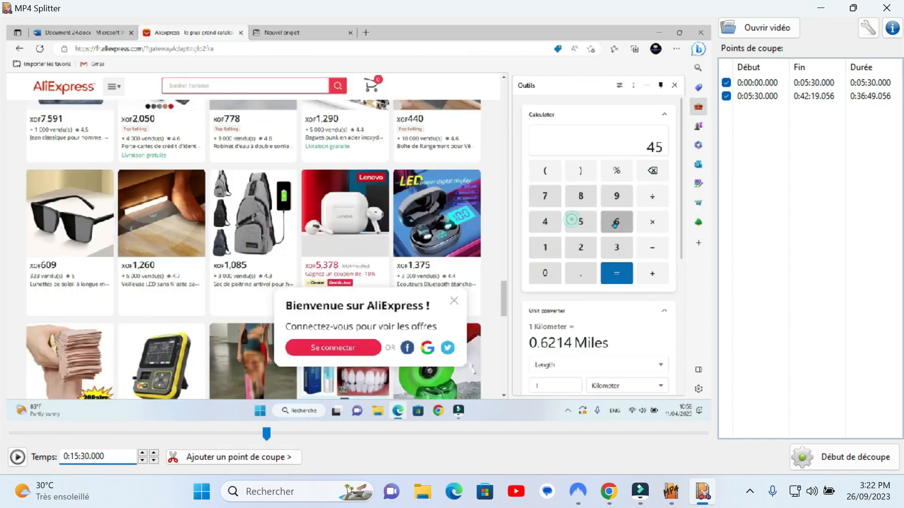
click(90, 456)
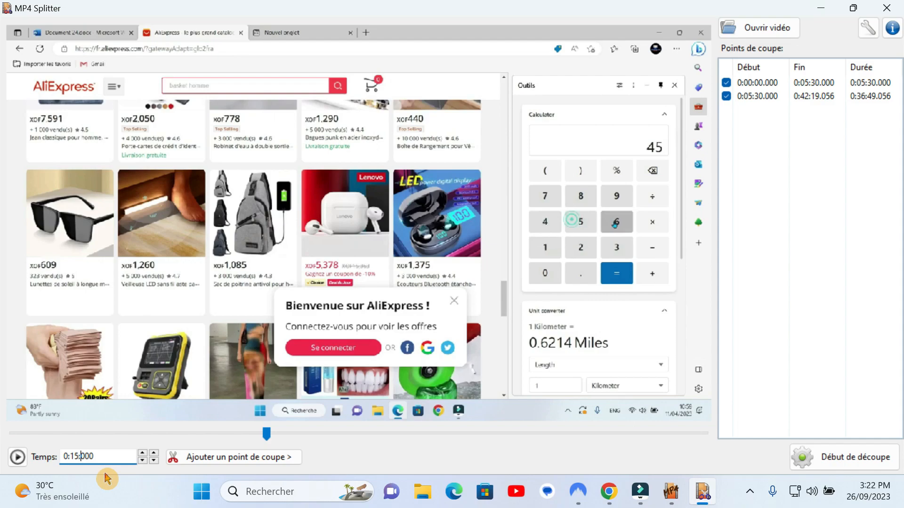
text(45.)
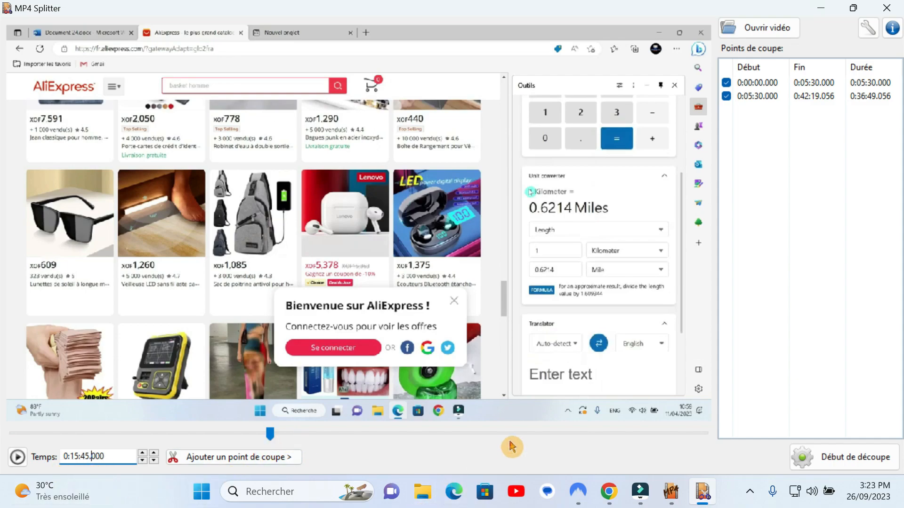
click(230, 460)
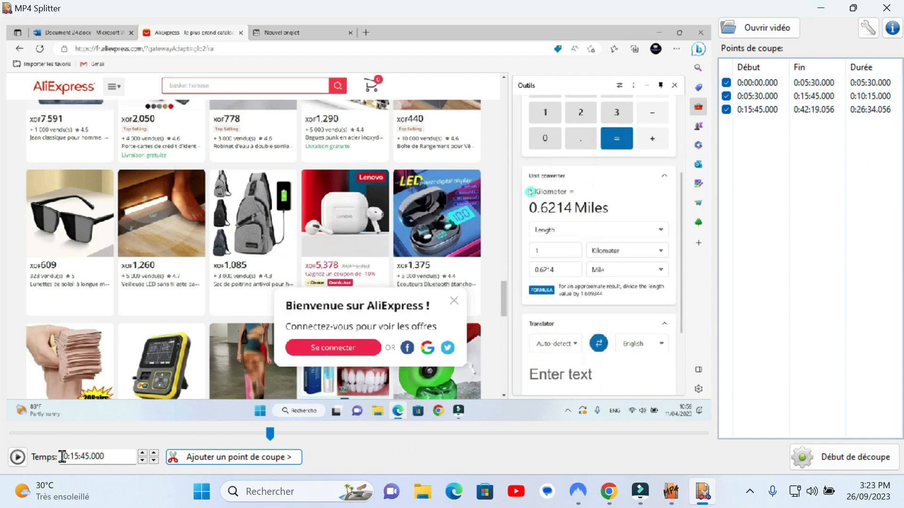
Add a third cut point to the video at 0:38:15.000
click(78, 456)
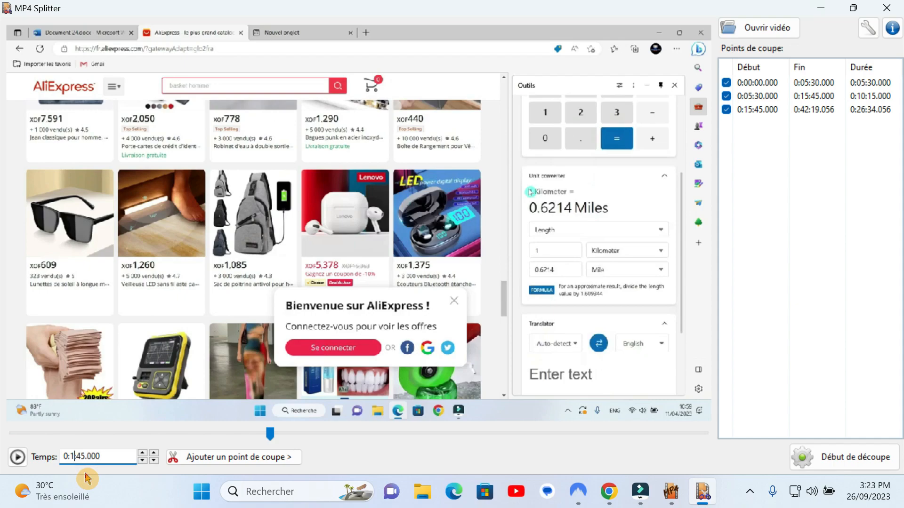
text(:)
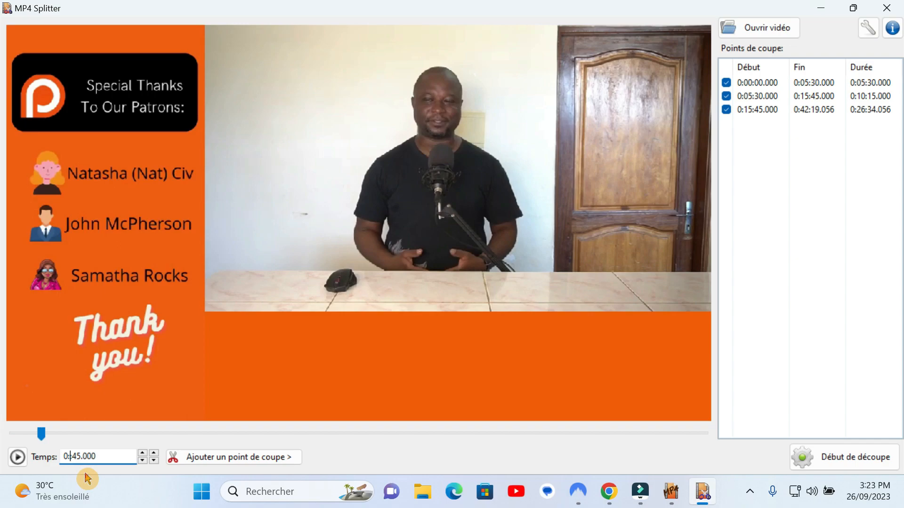
text(38:1)
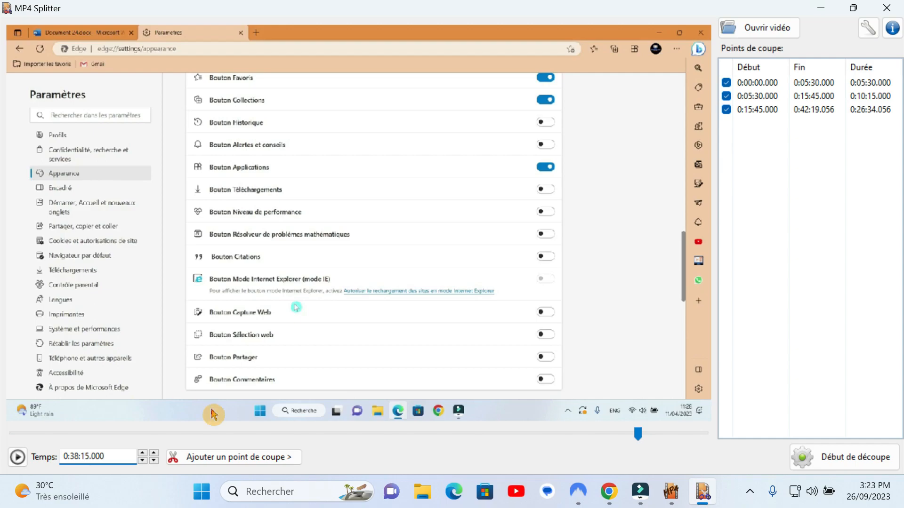
click(226, 459)
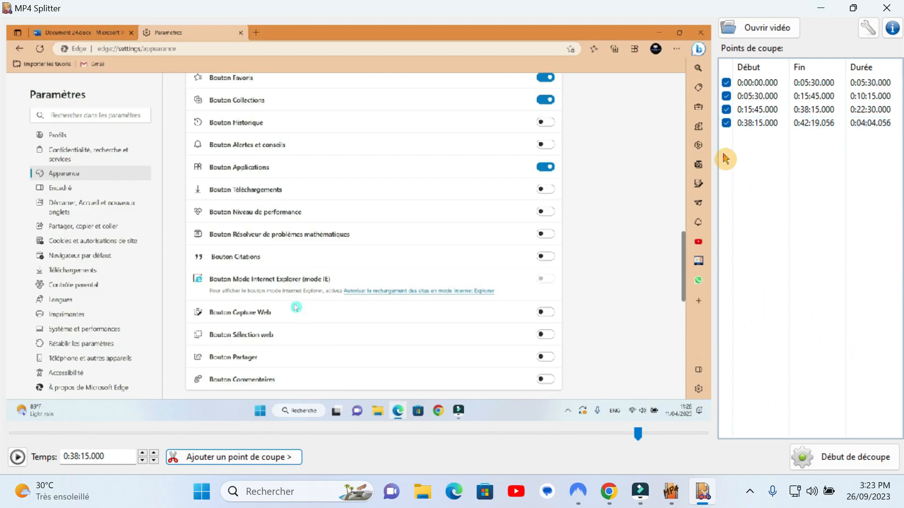
Split the video at the cut points into the MOBILE\final folder and close MP4 Splitter
click(852, 463)
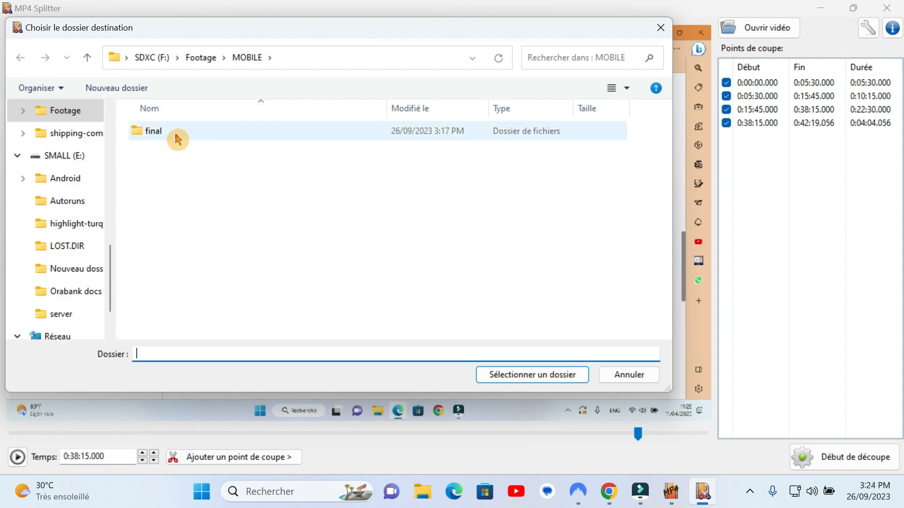
double_click(196, 134)
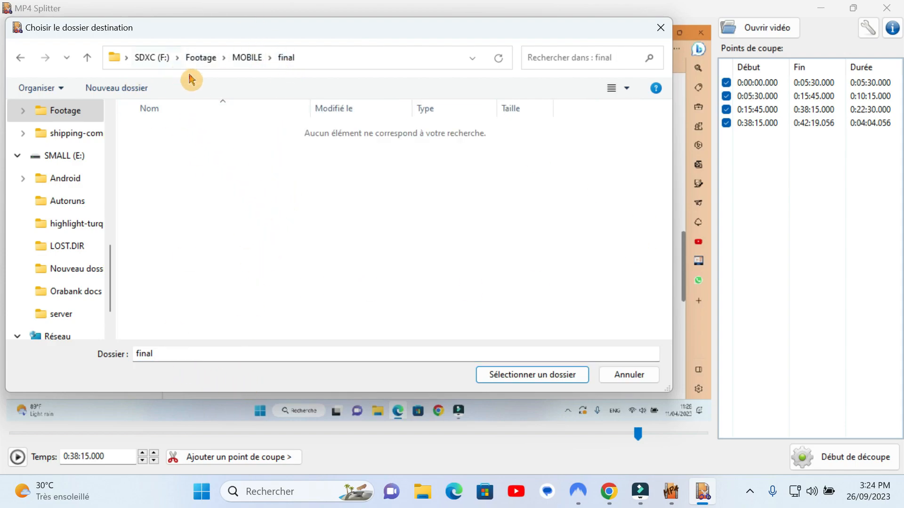
click(567, 375)
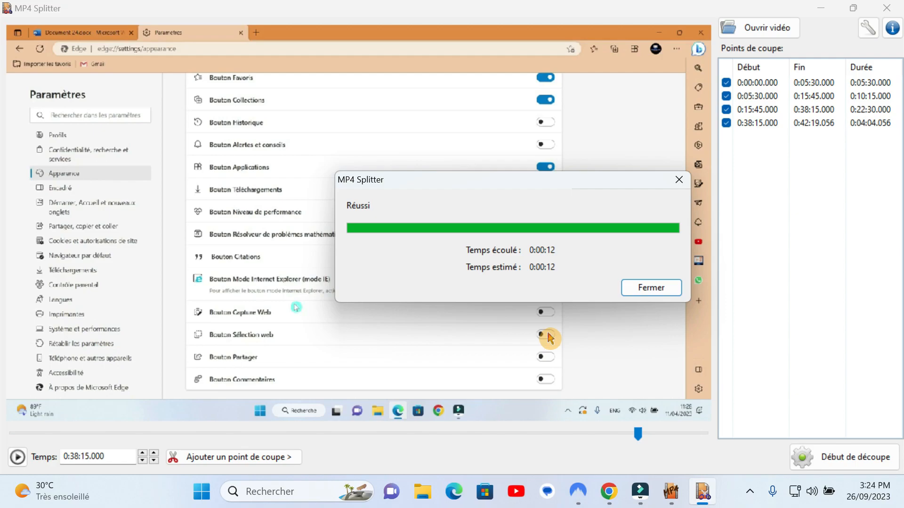
click(652, 288)
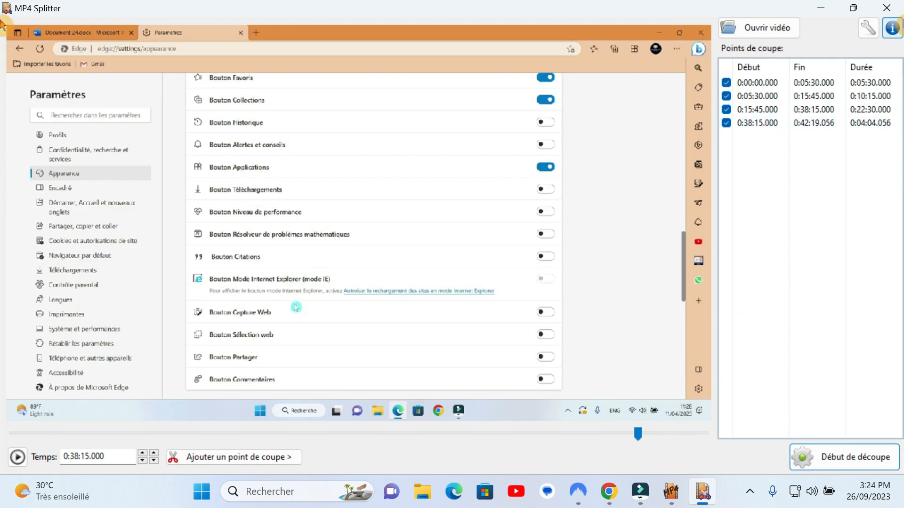
click(886, 8)
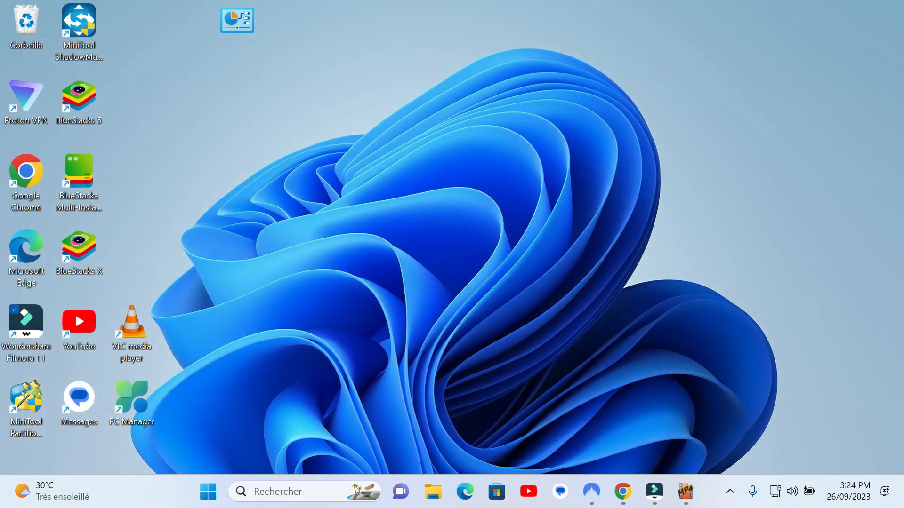
Open the final folder in a maximised File Explorer window and examine the split parts of both videos
click(437, 503)
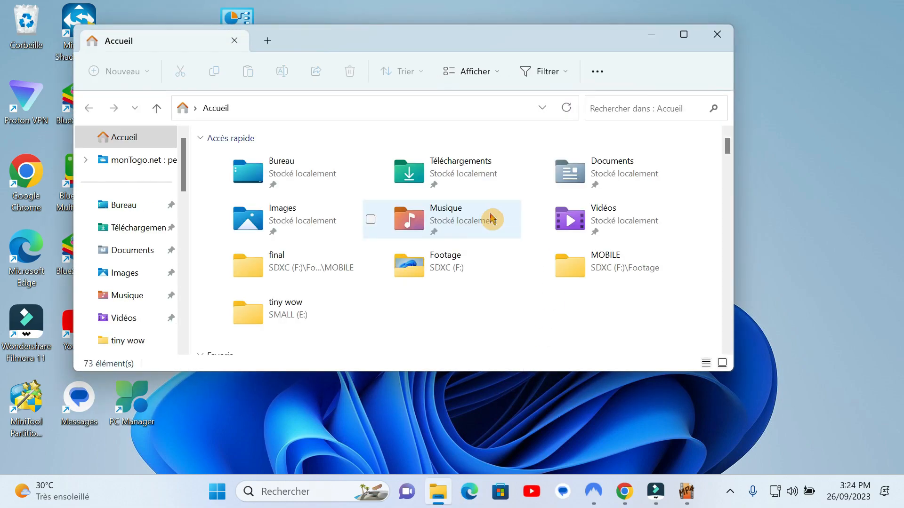
scroll(124, 315, down, 2)
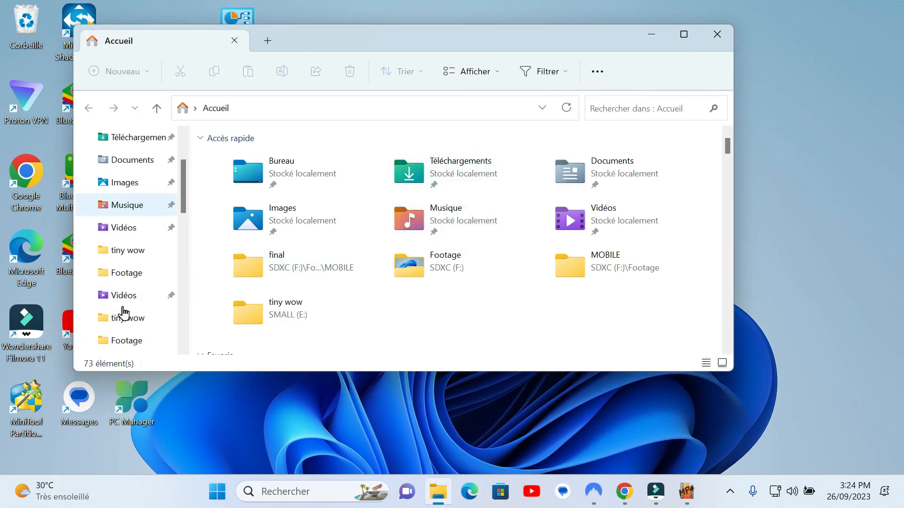
click(144, 322)
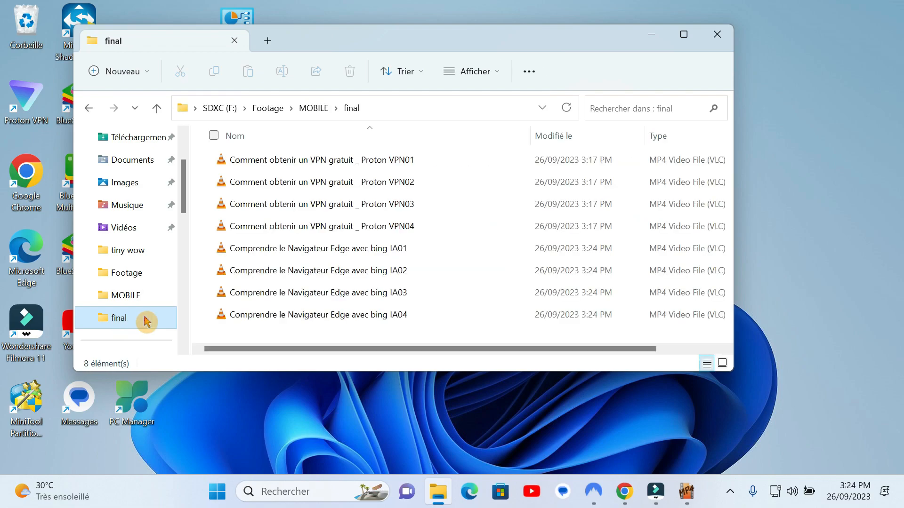
click(684, 34)
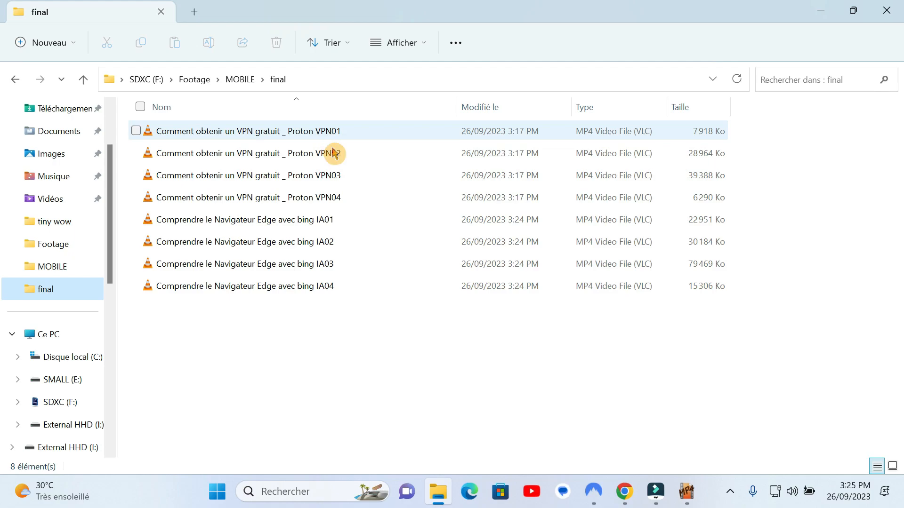
click(385, 379)
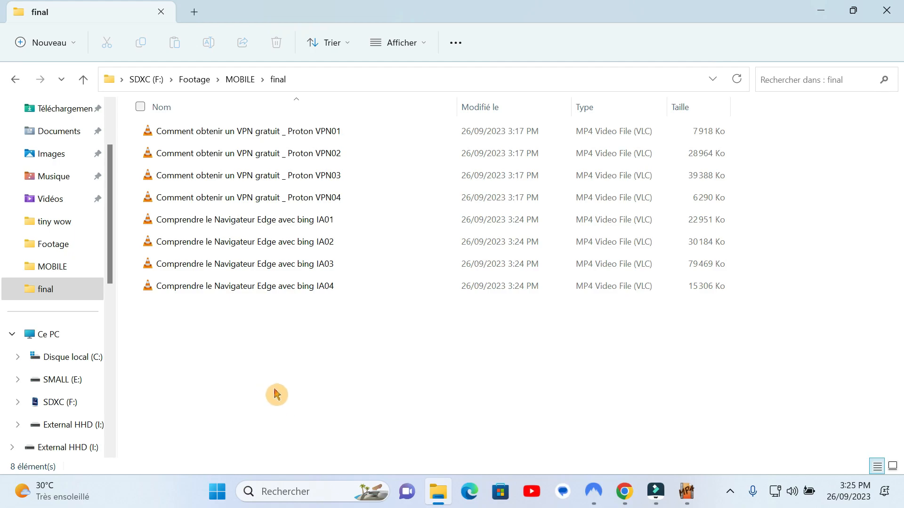
Close the MP4 Joiner window that is already running, search Windows for mp4 and launch MP4Joiner again
click(689, 499)
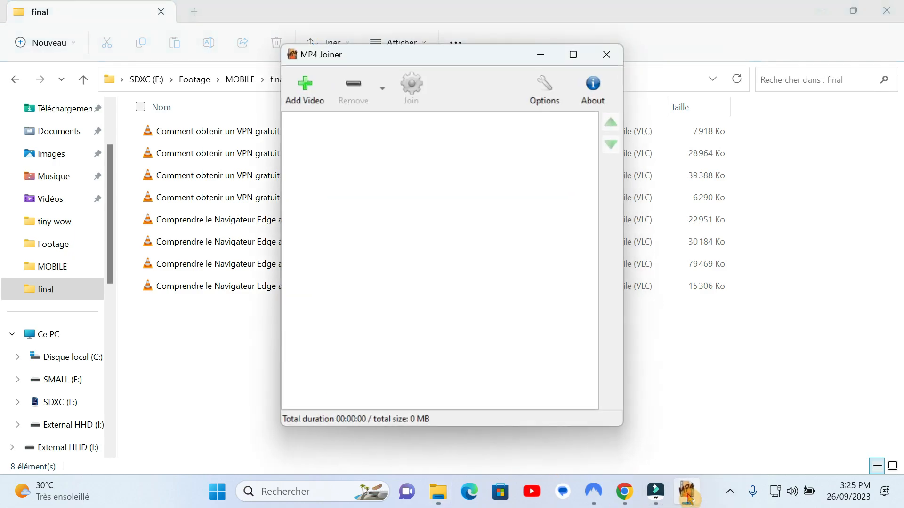
click(607, 55)
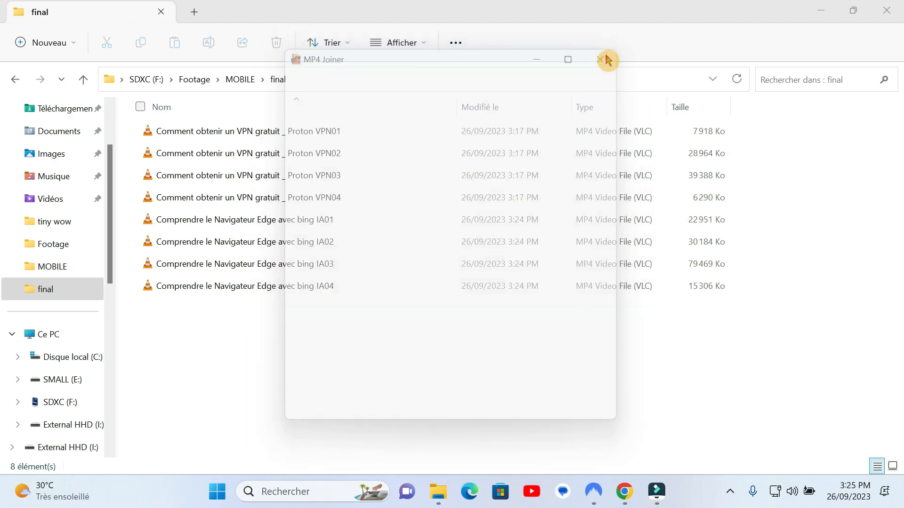
click(337, 492)
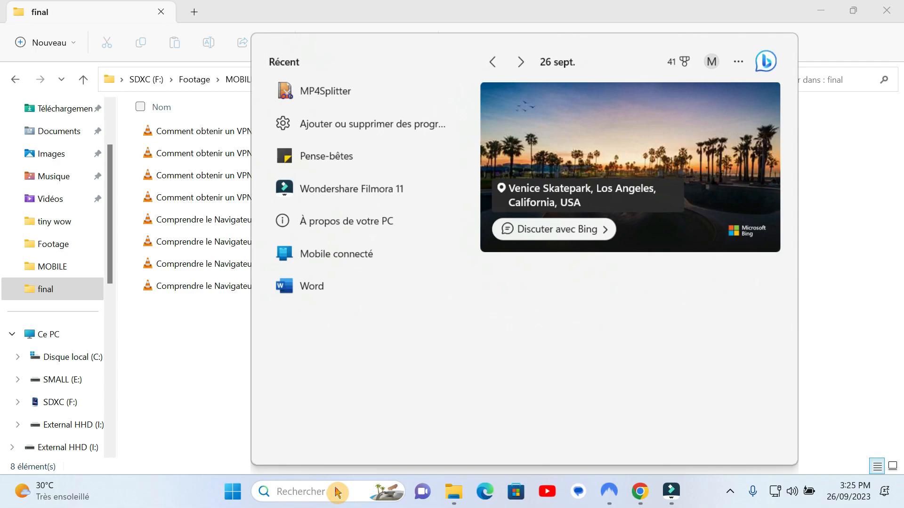
text(mp)
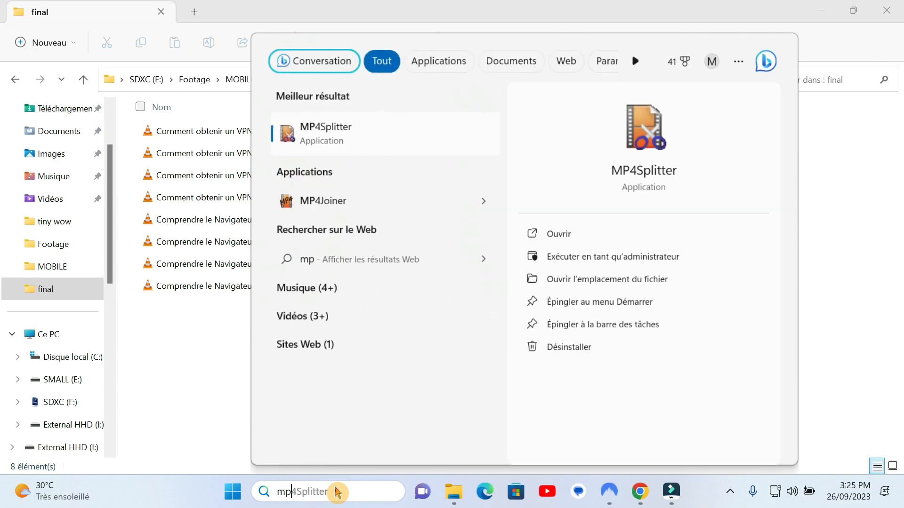
text(4)
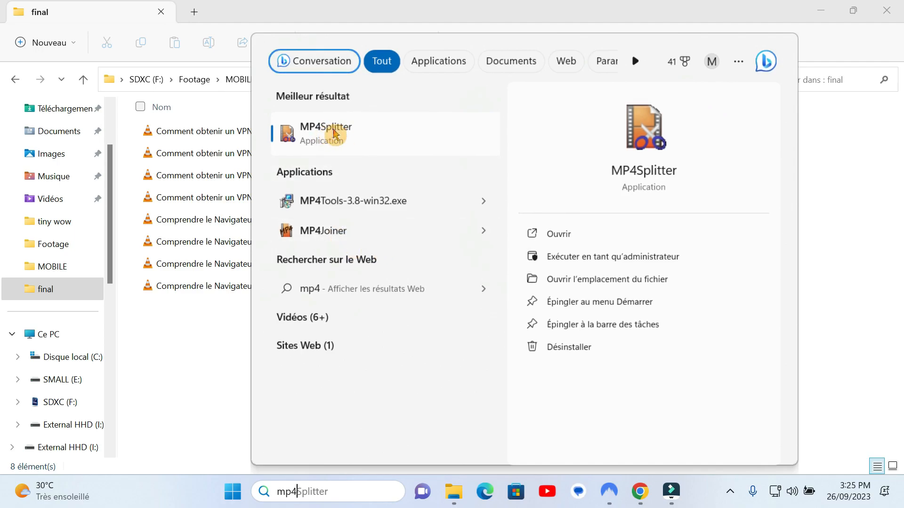
click(329, 231)
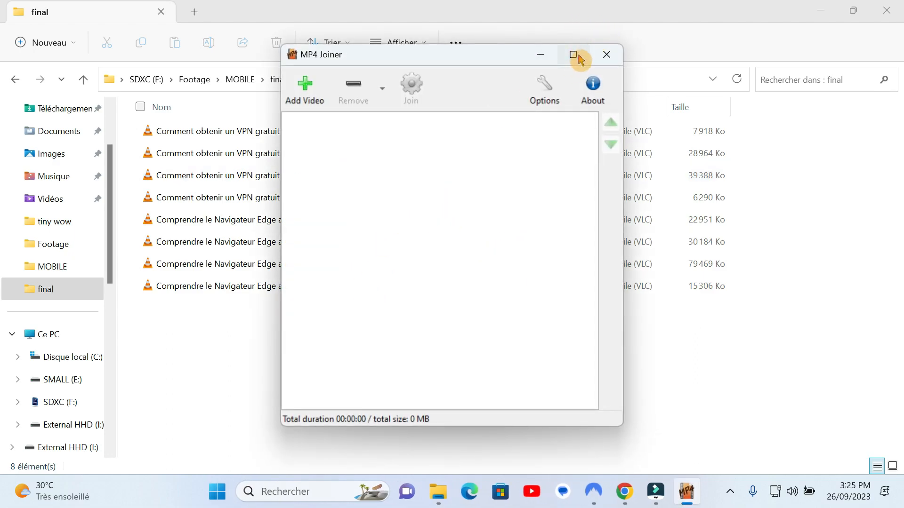
Maximise the MP4 Joiner window and browse to the final folder for adding videos, enlarging the file dialog and widening its name column
click(578, 57)
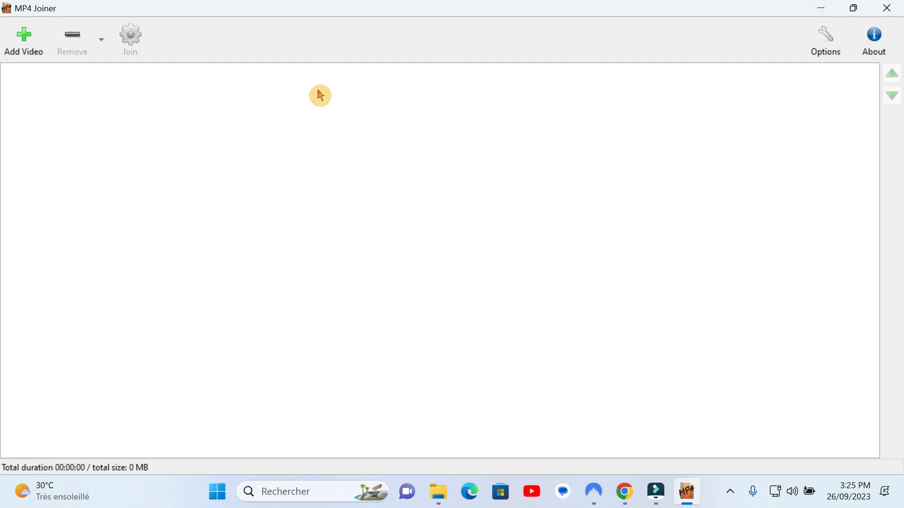
click(26, 44)
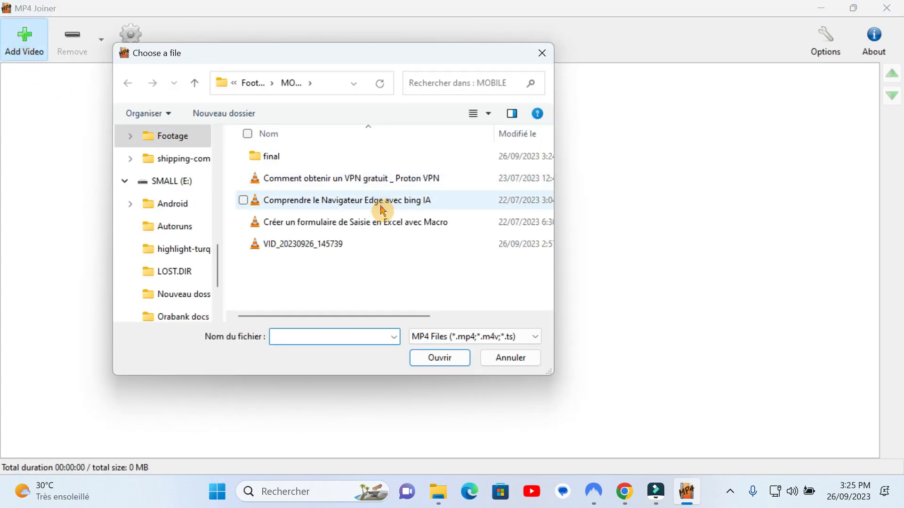
double_click(287, 158)
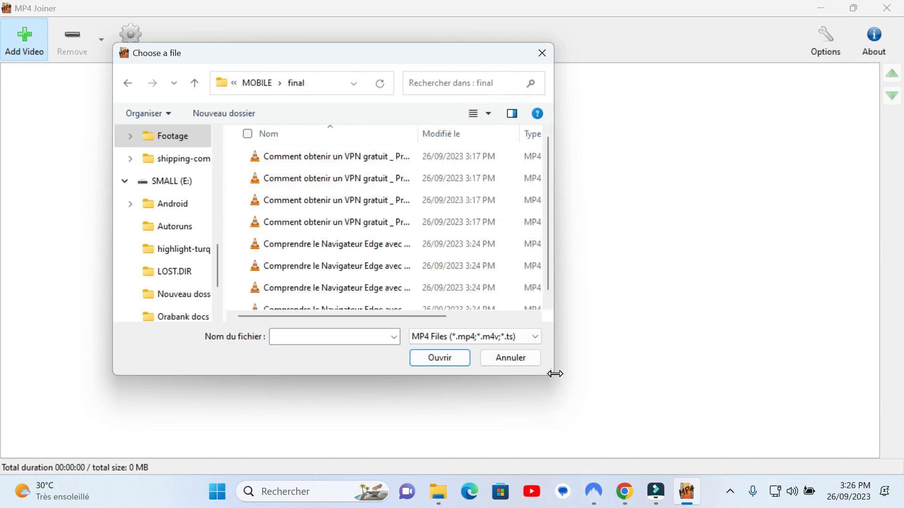
drag(553, 375, 871, 440)
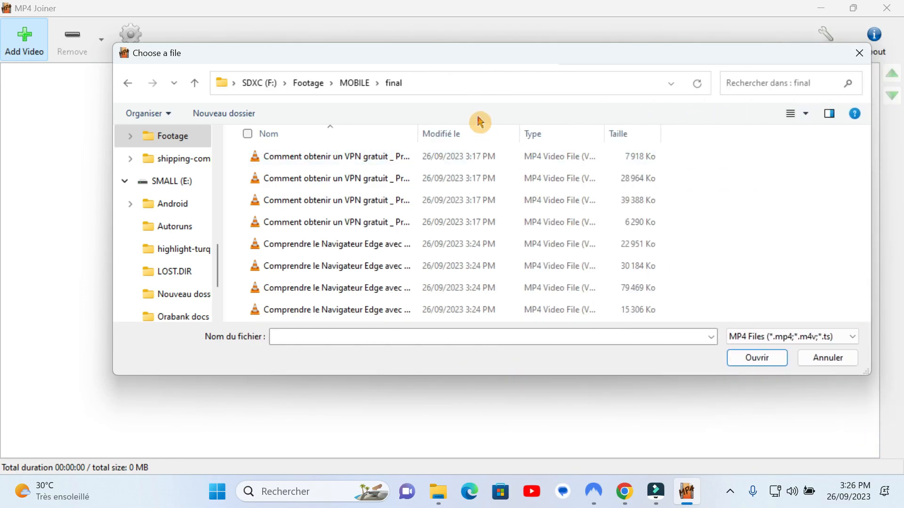
drag(418, 133, 568, 155)
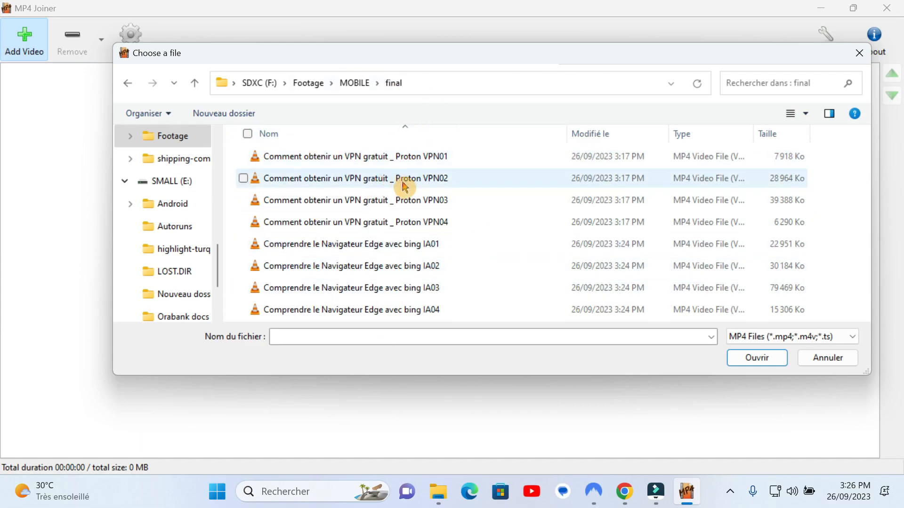
Add Proton VPN parts 01 and 03 and Edge avec bing IA parts 02 and 04 to the join list
click(389, 160)
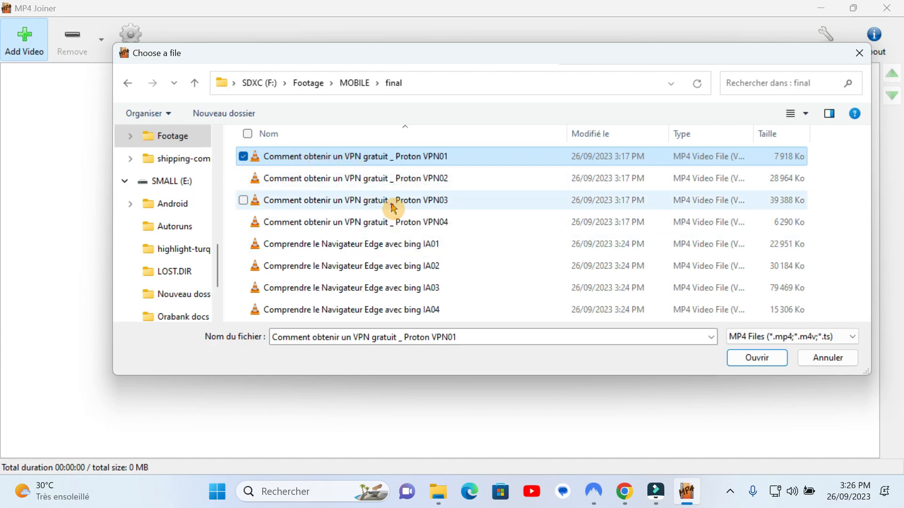
ctrl+click(428, 204)
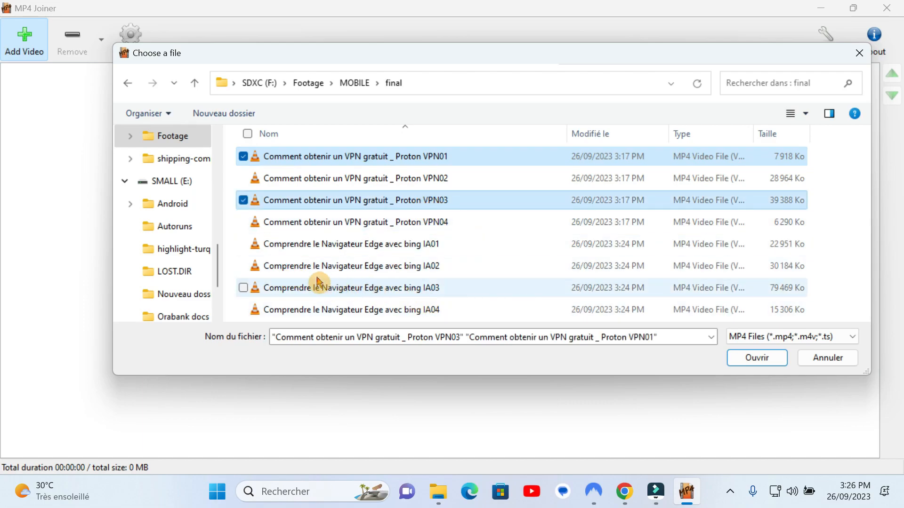
ctrl+click(370, 268)
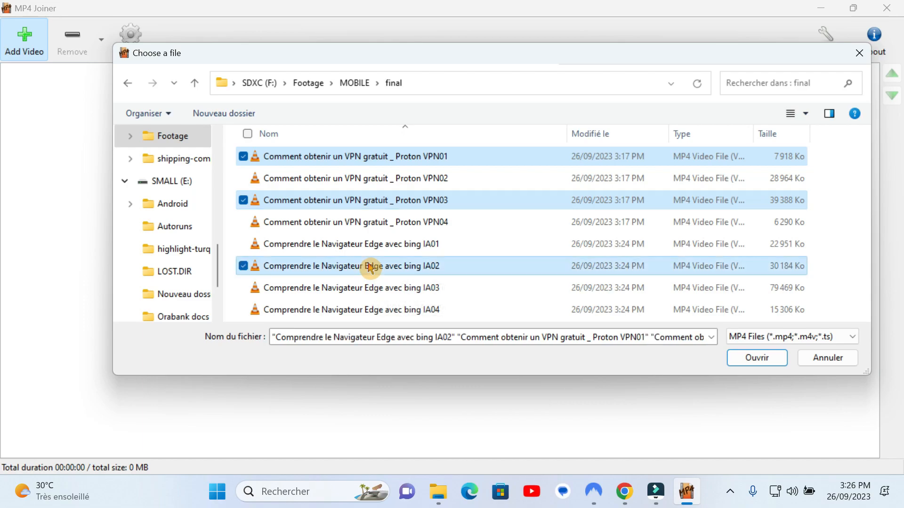
ctrl+click(426, 312)
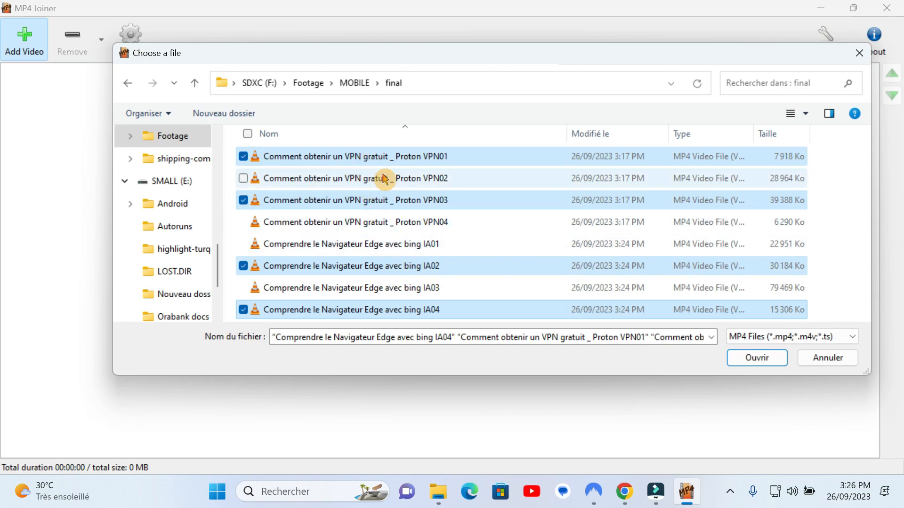
click(765, 359)
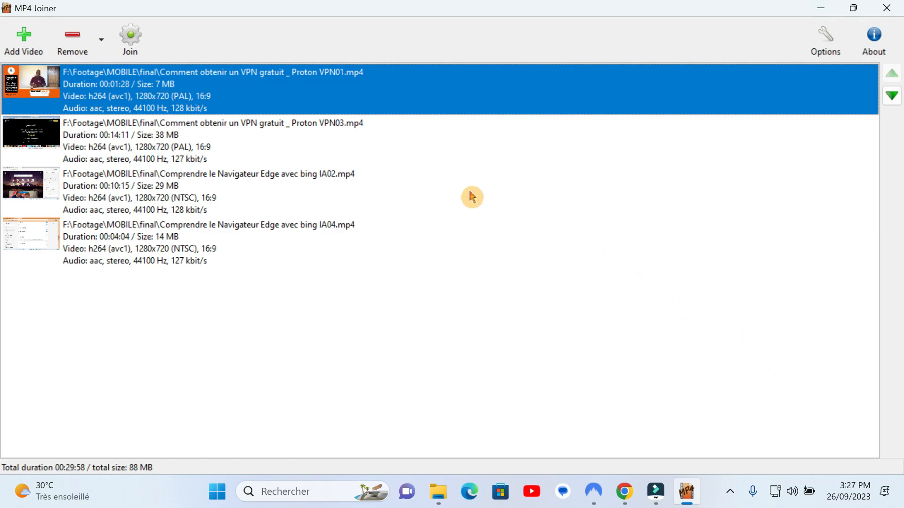
Move the Proton VPN01 video down to the end of the join list
click(891, 96)
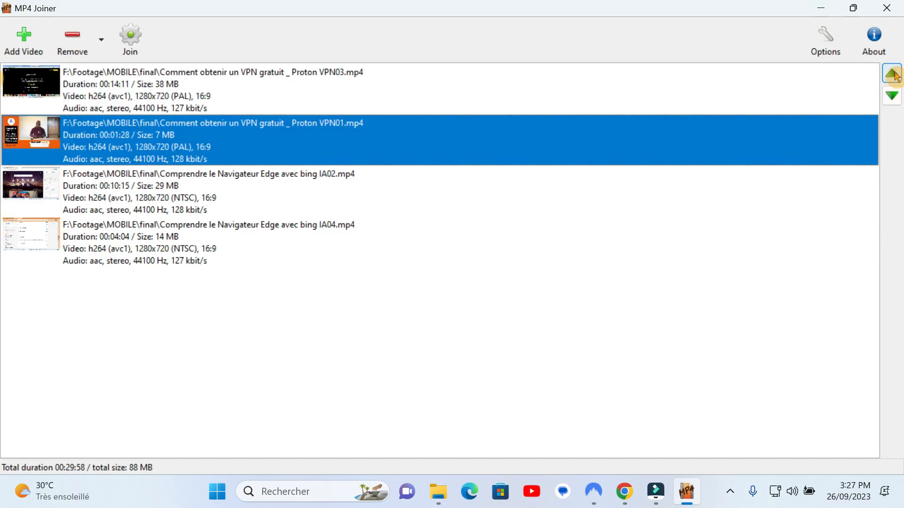
click(891, 74)
click(891, 96)
click(891, 96)
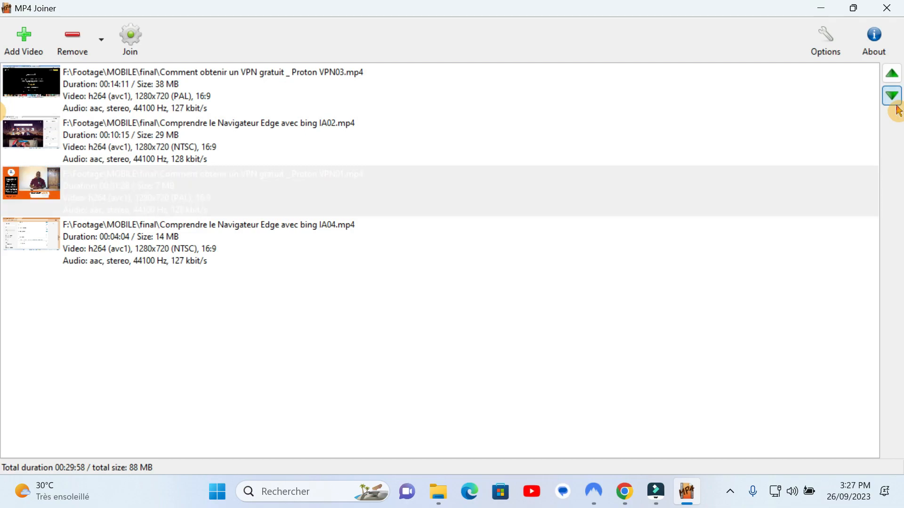
click(891, 96)
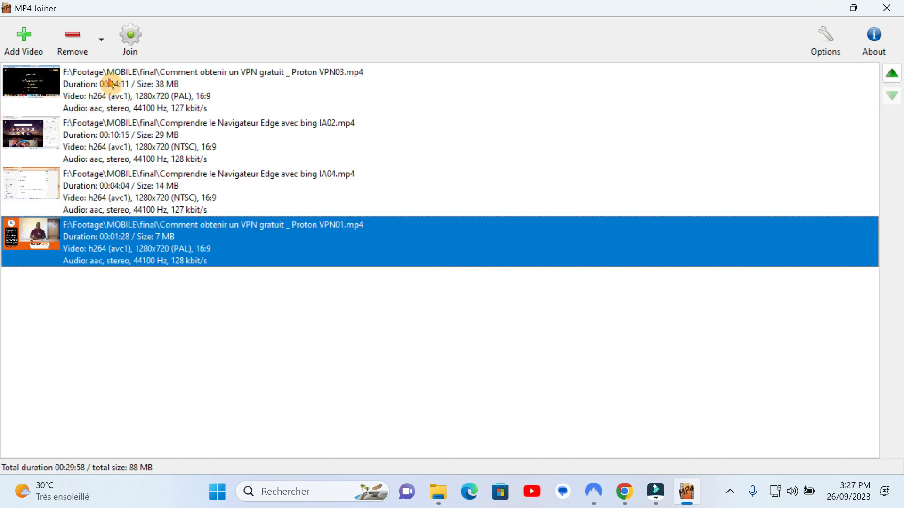
Move the Proton VPN03 video from the start to the end of the join list
click(122, 83)
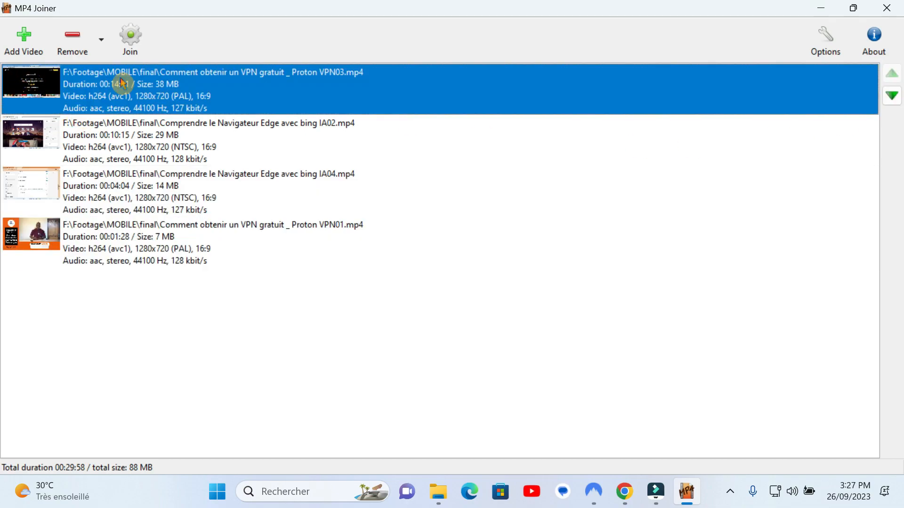
click(894, 100)
click(896, 103)
click(896, 103)
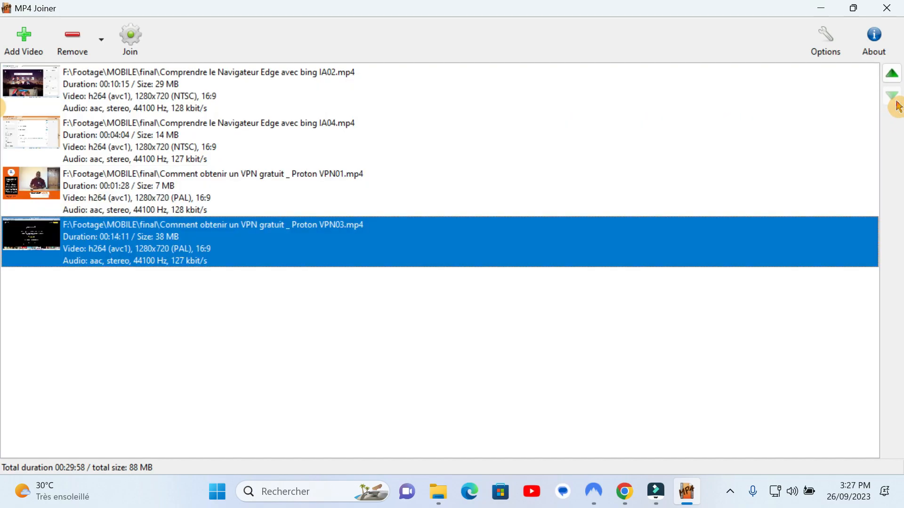
Move the Proton VPN01 video up to the start of the join list
click(92, 181)
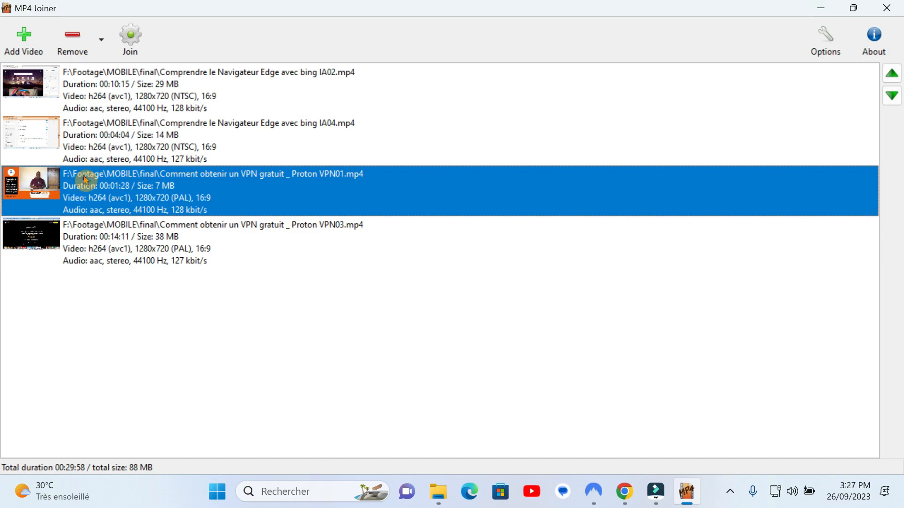
click(897, 79)
click(897, 79)
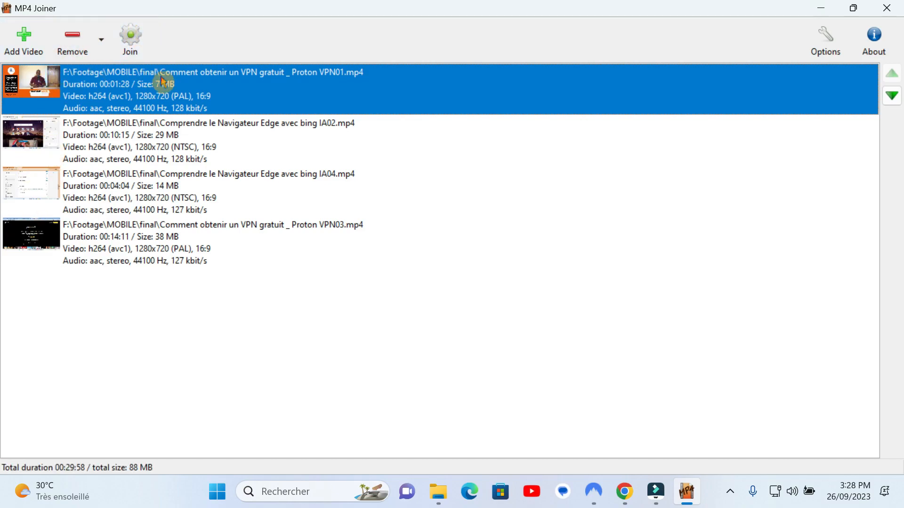
Join the listed videos into an MP4 file named compilation in the final folder and close MP4 Joiner
click(127, 47)
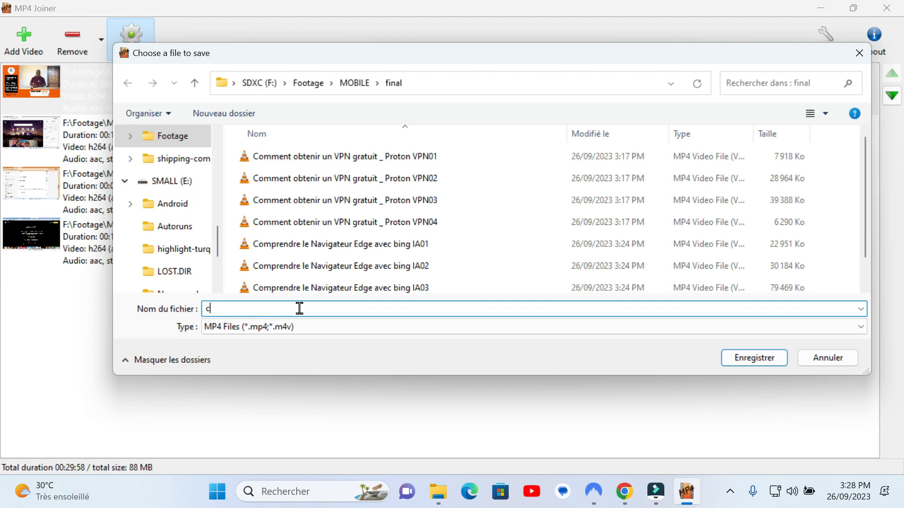
text(ompilation)
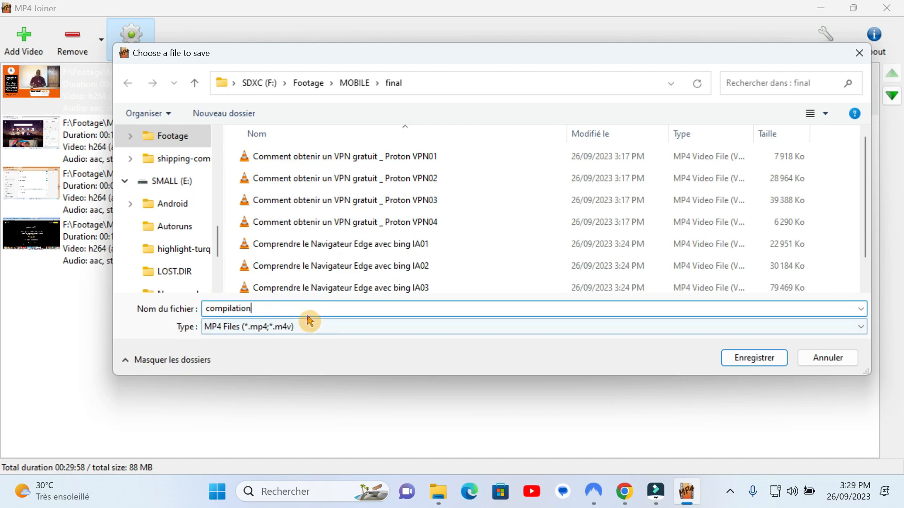
click(771, 358)
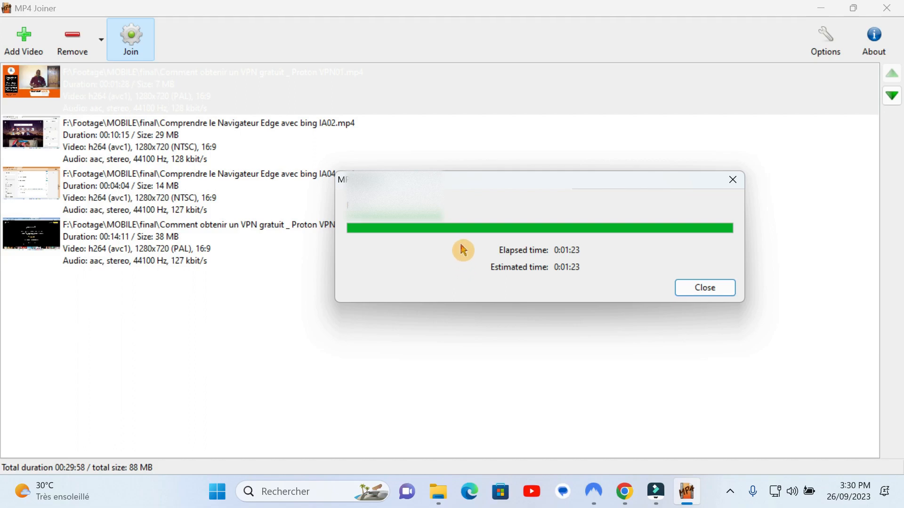
click(692, 294)
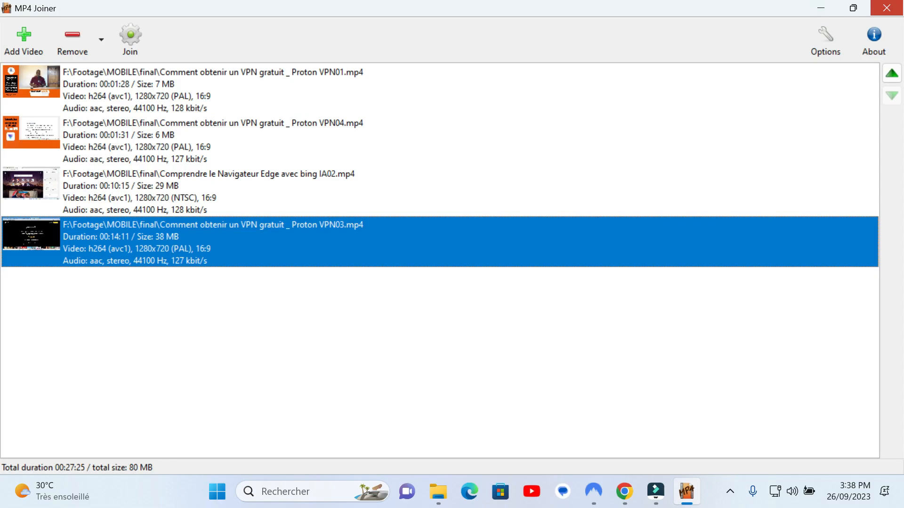
click(886, 8)
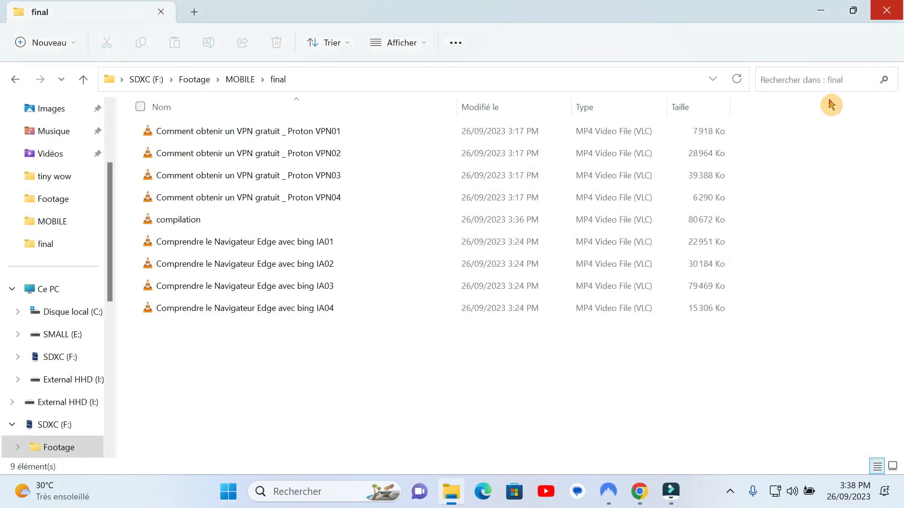
Open the compilation video in VLC, check several points along its timeline and reposition the player window
double_click(206, 221)
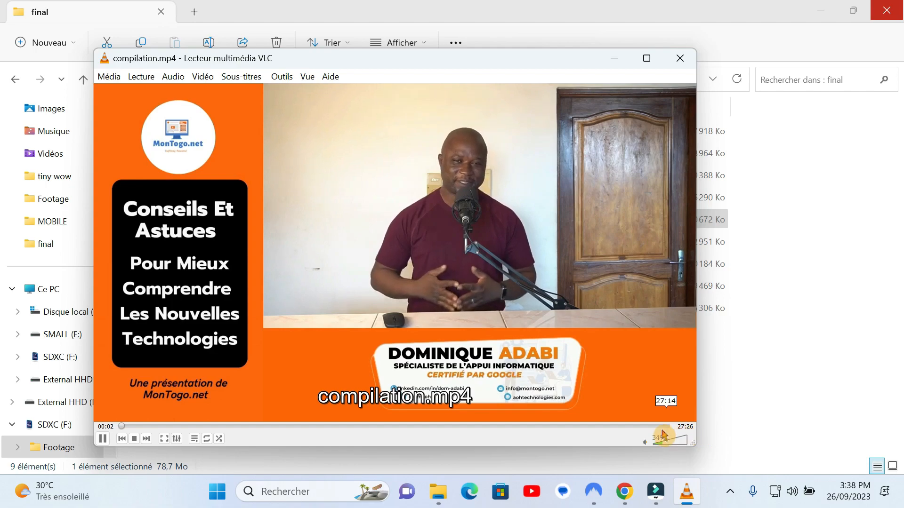
click(535, 430)
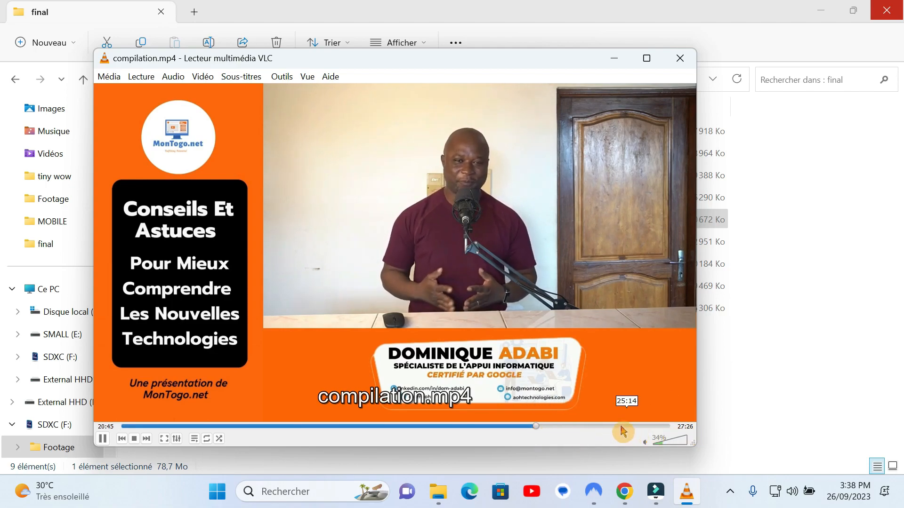
click(622, 427)
click(389, 428)
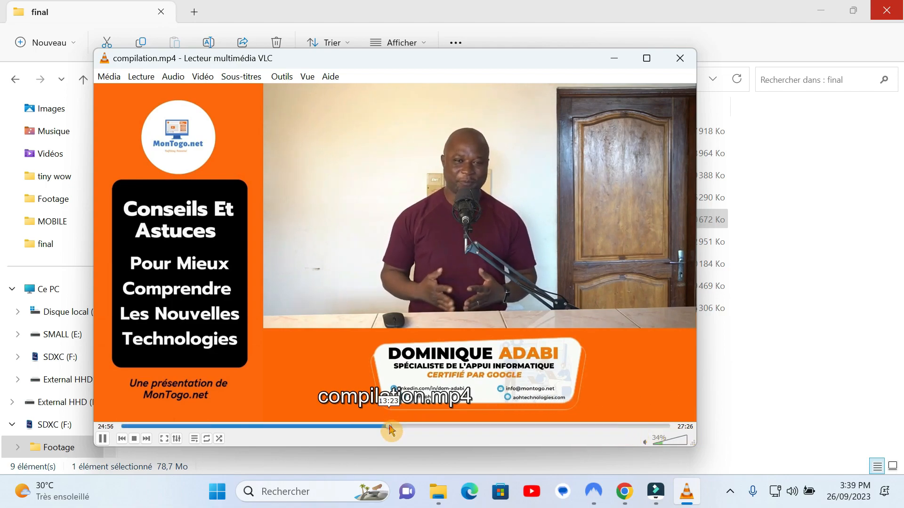
click(308, 429)
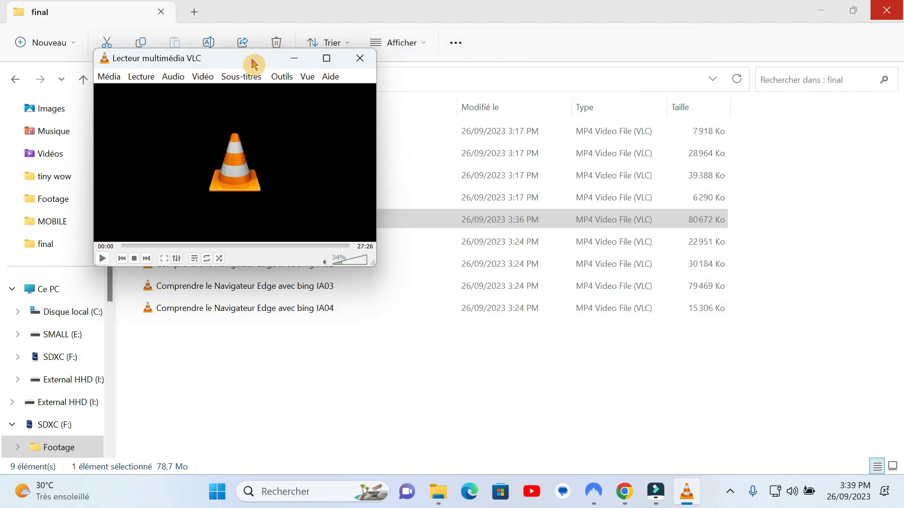
drag(255, 65, 453, 232)
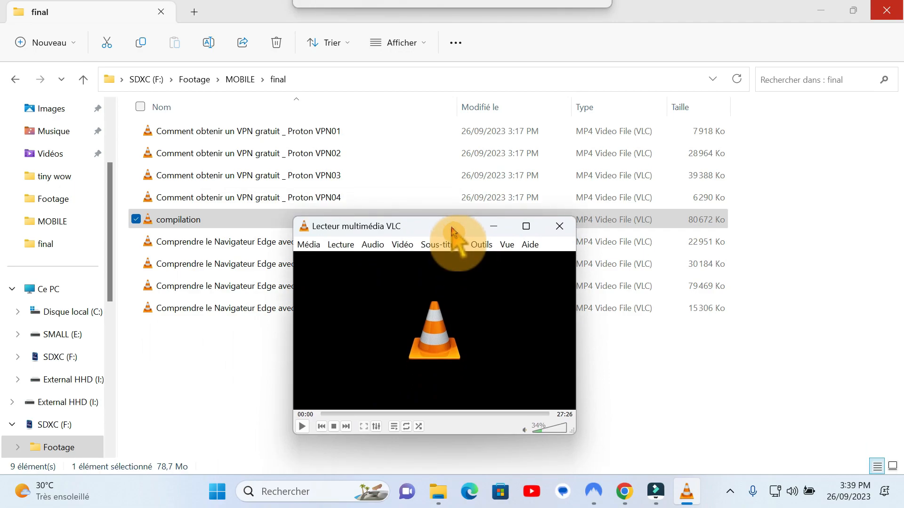
drag(452, 229, 453, 230)
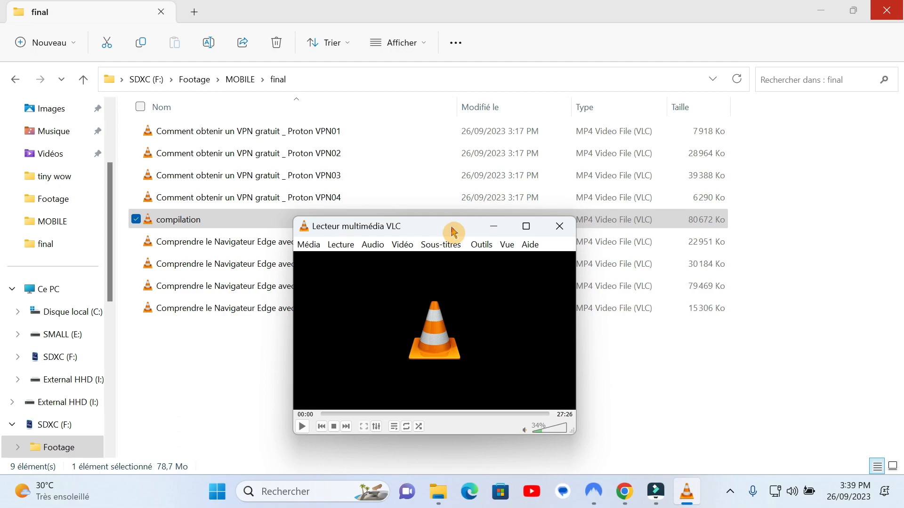